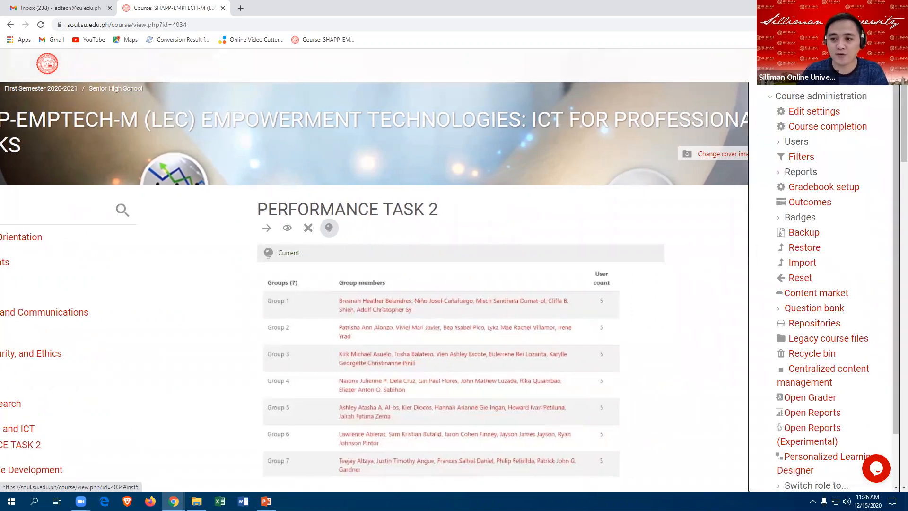
# - Open the course's gradebook setup and review the grade categories, items and weights
pyautogui.click(825, 188)
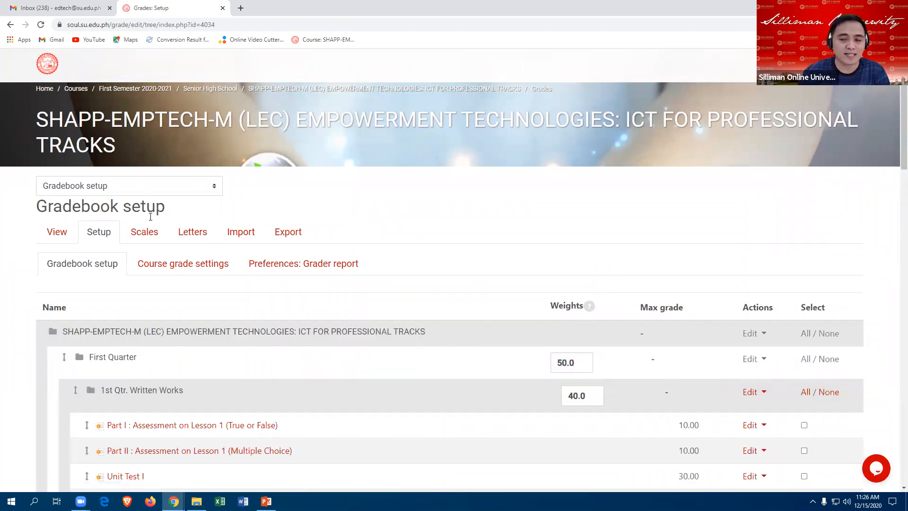
pyautogui.scroll(-2, 136, 226)
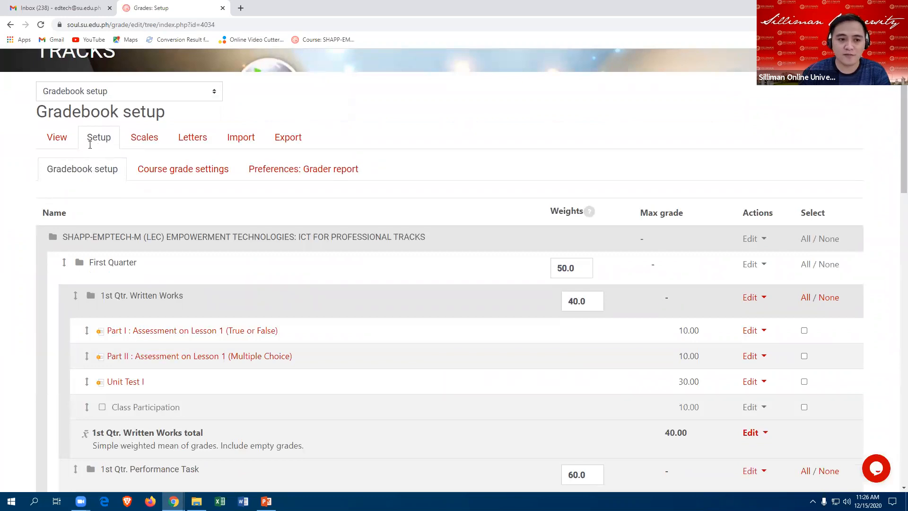
pyautogui.moveTo(89, 138); pyautogui.dragTo(121, 143)
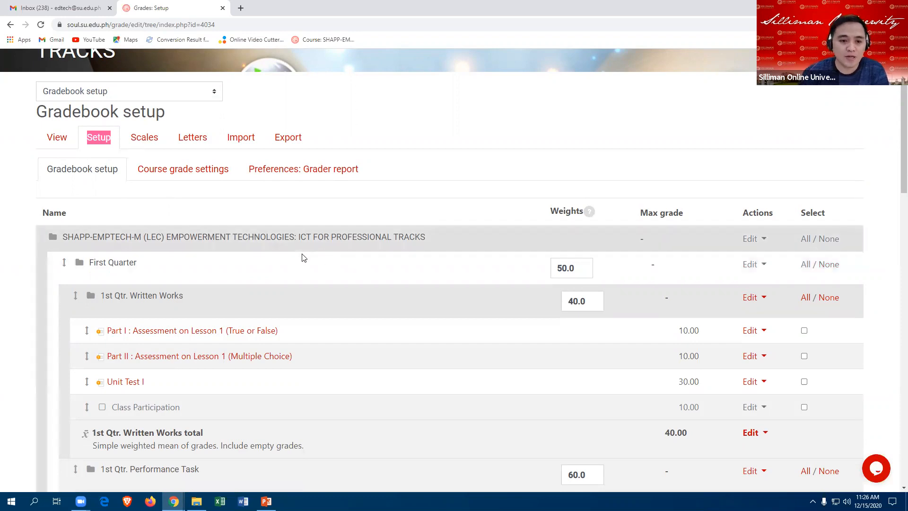
pyautogui.scroll(-1, 295, 265)
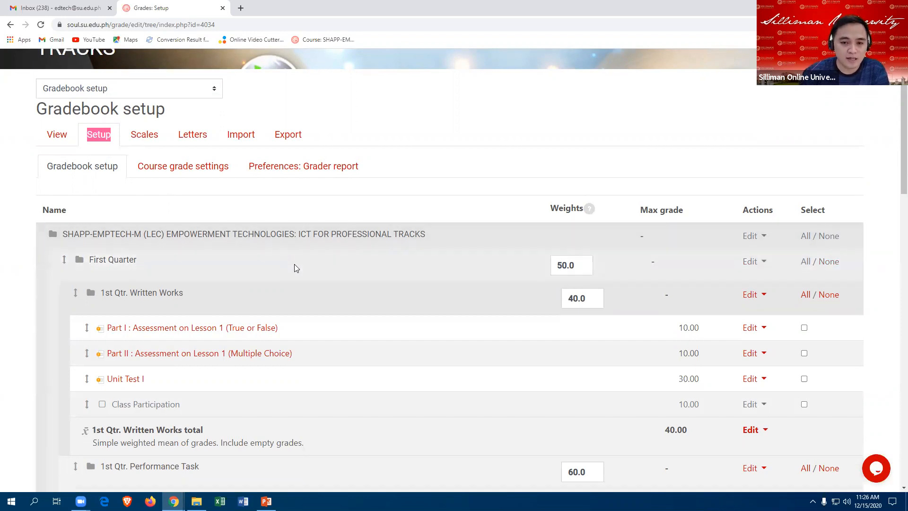
pyautogui.scroll(-1, 296, 268)
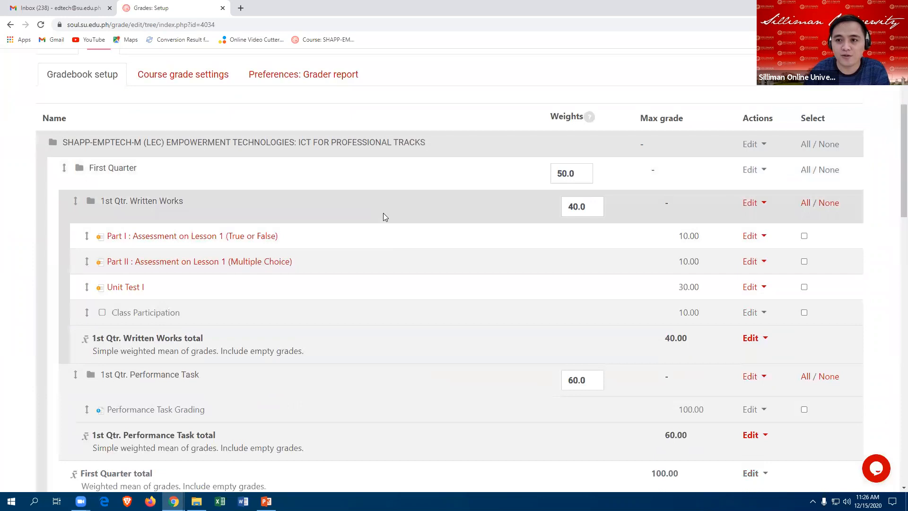
pyautogui.scroll(-4, 383, 217)
pyautogui.scroll(1, 381, 231)
pyautogui.scroll(3, 381, 233)
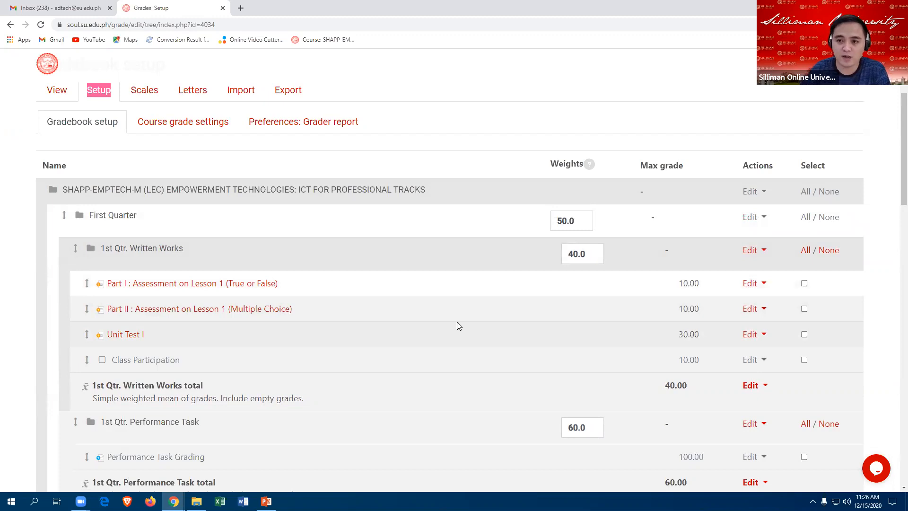
# - Add a new grade item to the gradebook and name it "1st Qtr. Reporting"
pyautogui.scroll(-15, 457, 326)
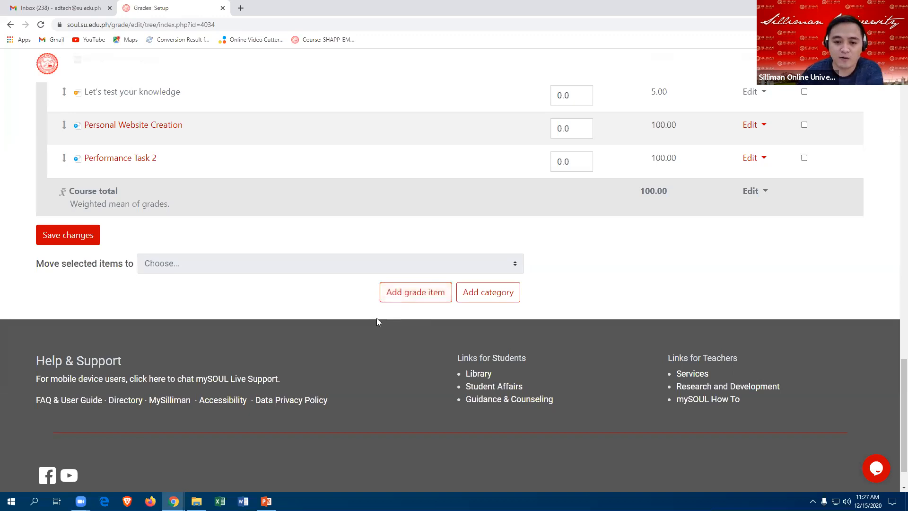
pyautogui.click(408, 297)
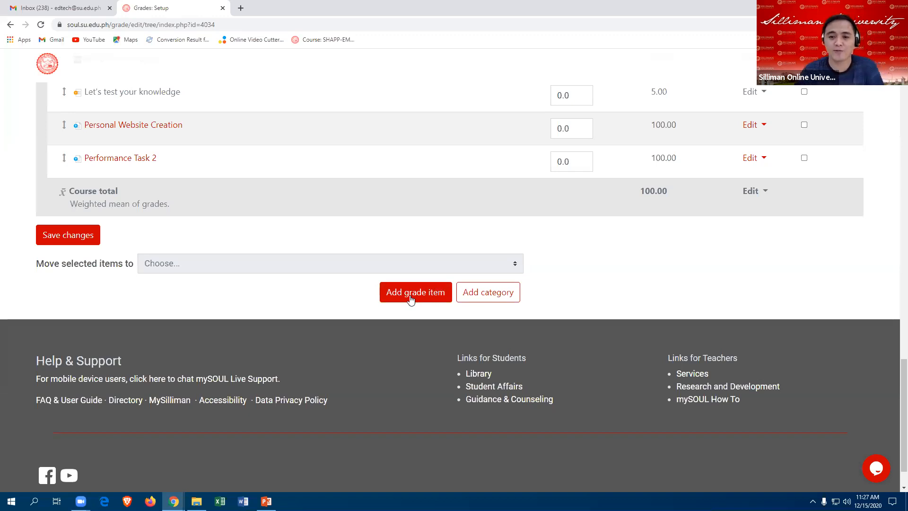
pyautogui.click(403, 296)
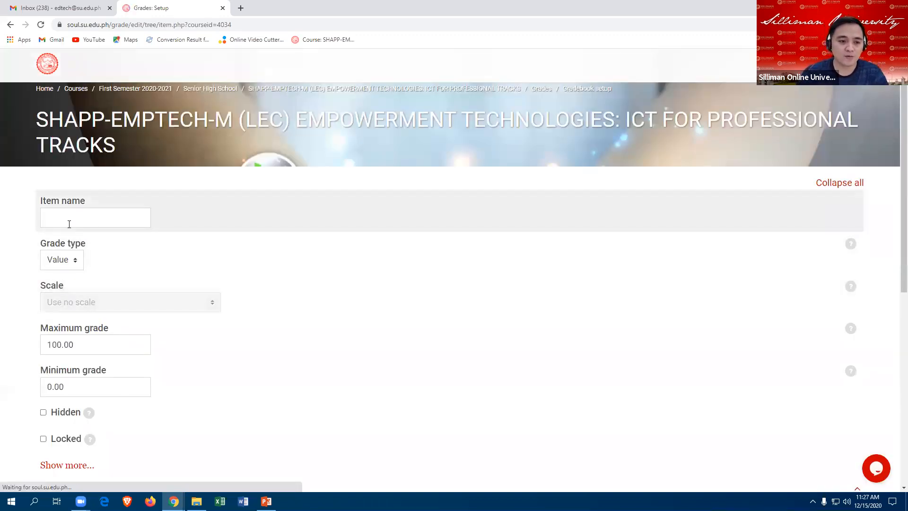
pyautogui.click(69, 223)
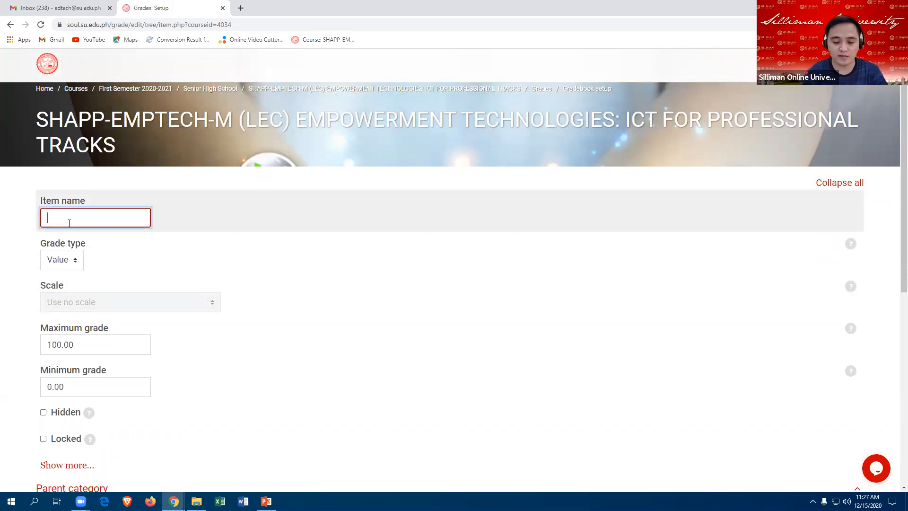
pyautogui.write('Reporting')
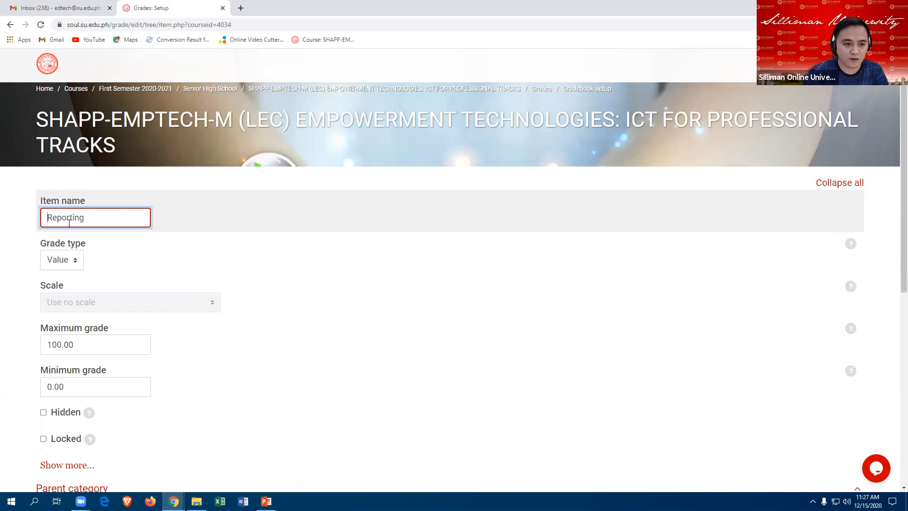
pyautogui.write('1st ')
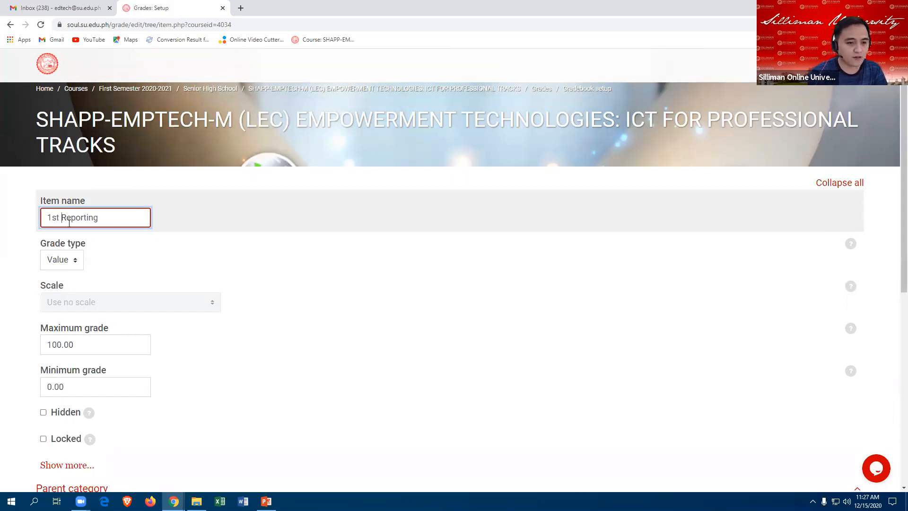
pyautogui.write('Qtr')
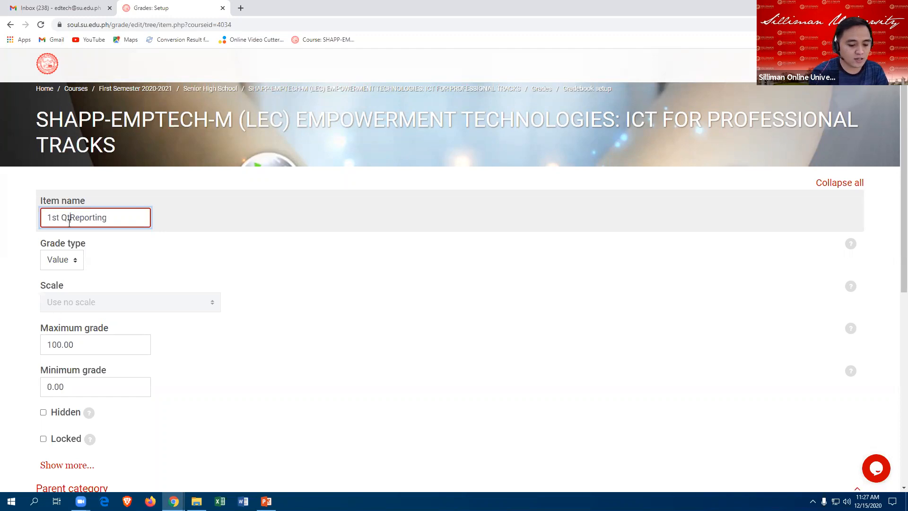
pyautogui.write('.')
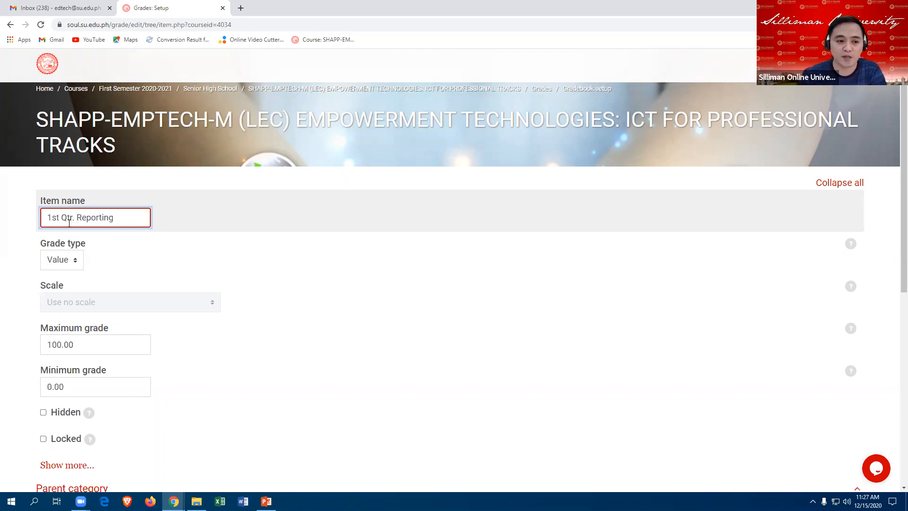
# - Set the new grade item's maximum grade to 50
pyautogui.scroll(-2, 144, 302)
pyautogui.click(78, 250)
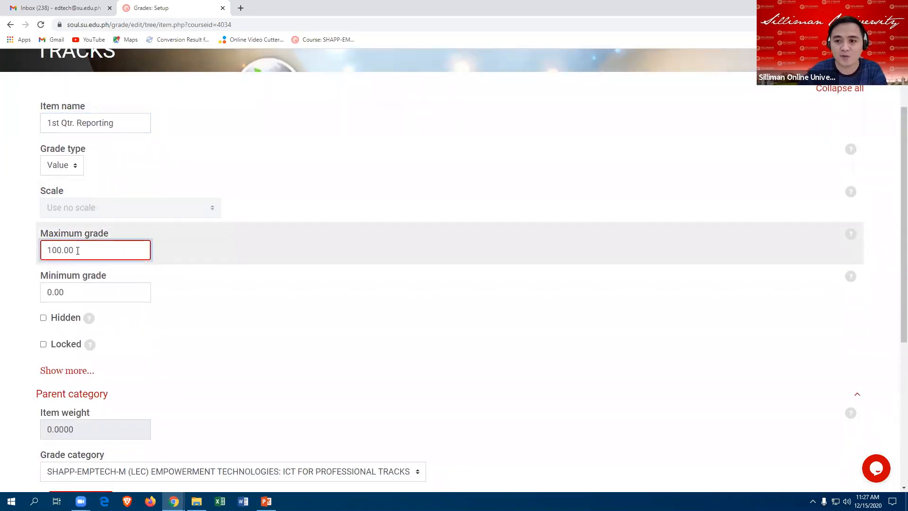
pyautogui.press('BackSpace')
pyautogui.press('BackSpace')
pyautogui.press('BackSpace')
pyautogui.press('BackSpace')
pyautogui.press('BackSpace')
pyautogui.press('BackSpace')
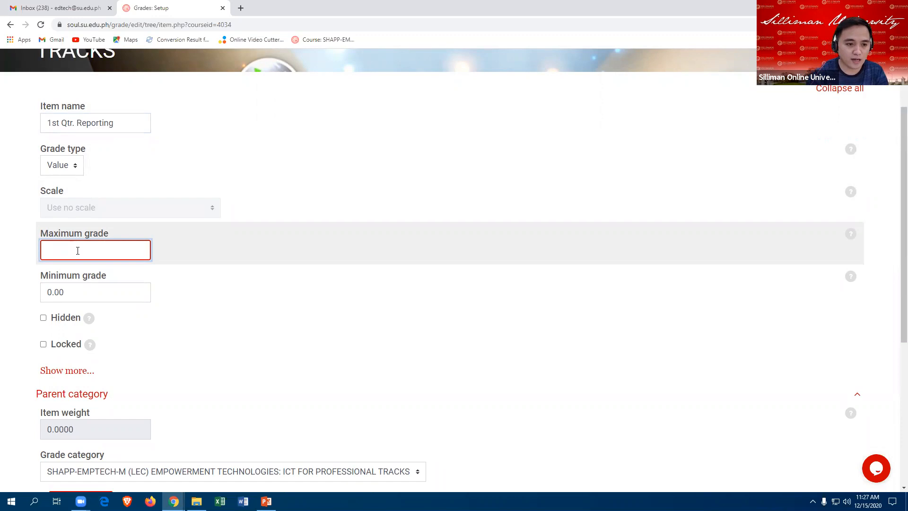
pyautogui.write('50')
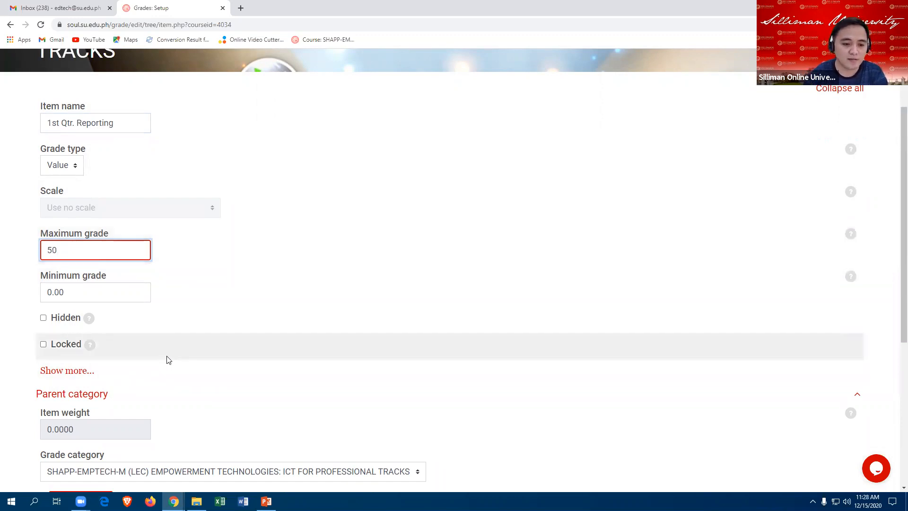
# - Expand the item's advanced settings and assign it to the "1st Qtr. Performance Task" grade category
pyautogui.scroll(-2, 163, 359)
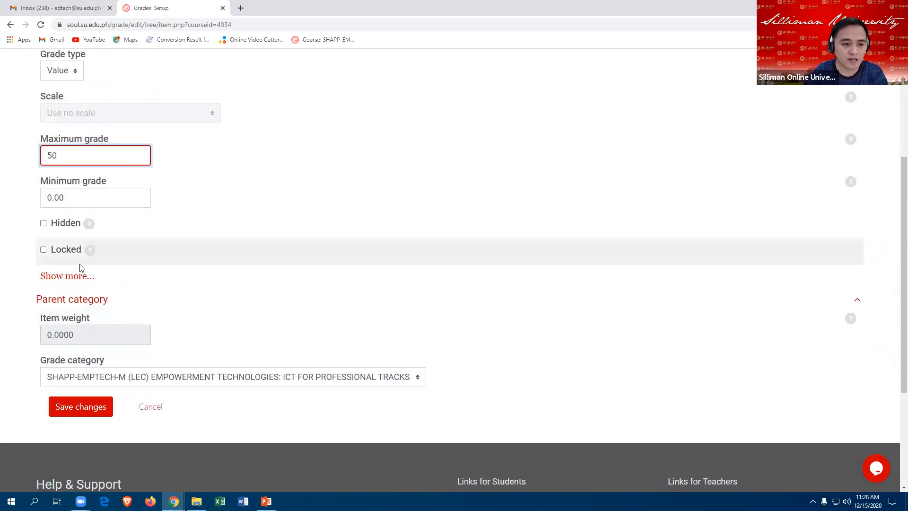
pyautogui.click(74, 278)
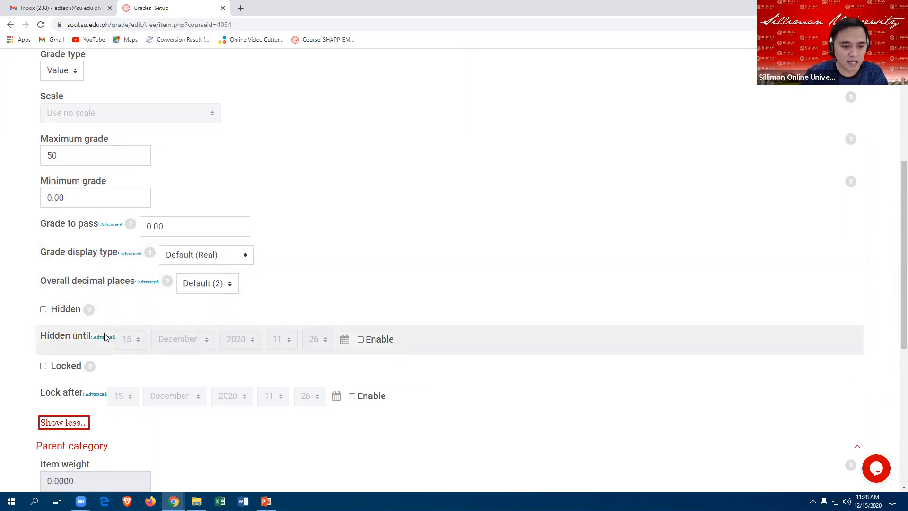
pyautogui.scroll(-5, 95, 329)
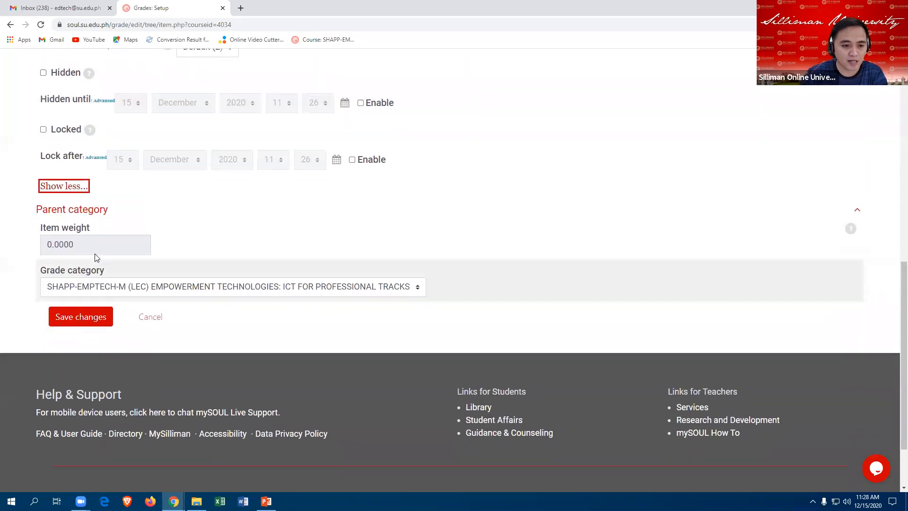
pyautogui.scroll(-1, 95, 246)
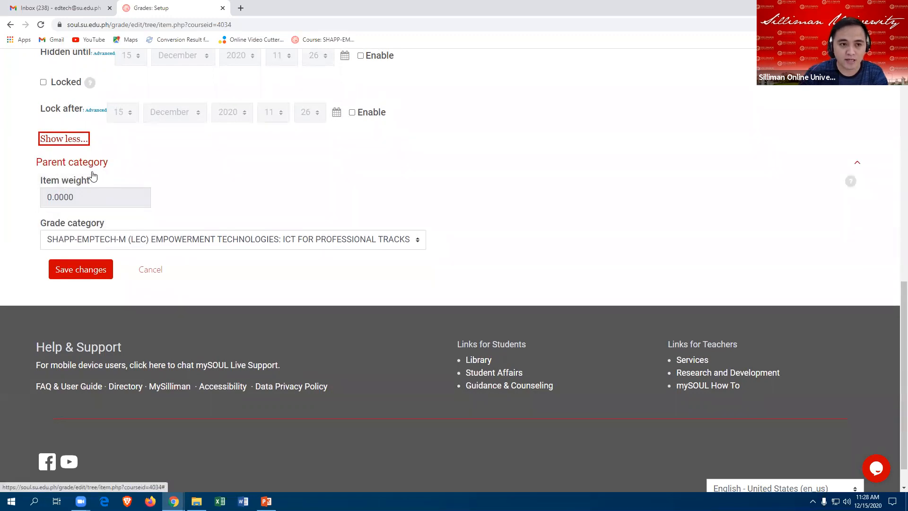
pyautogui.click(419, 243)
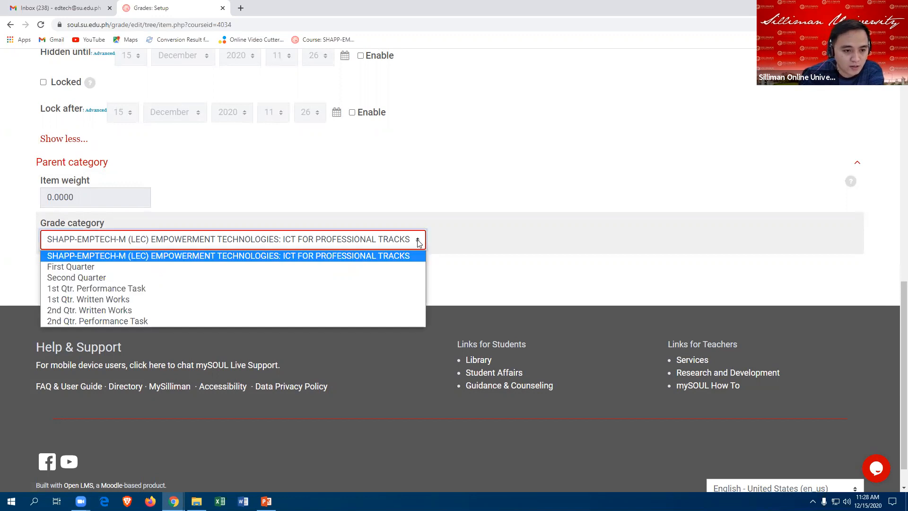
pyautogui.click(167, 295)
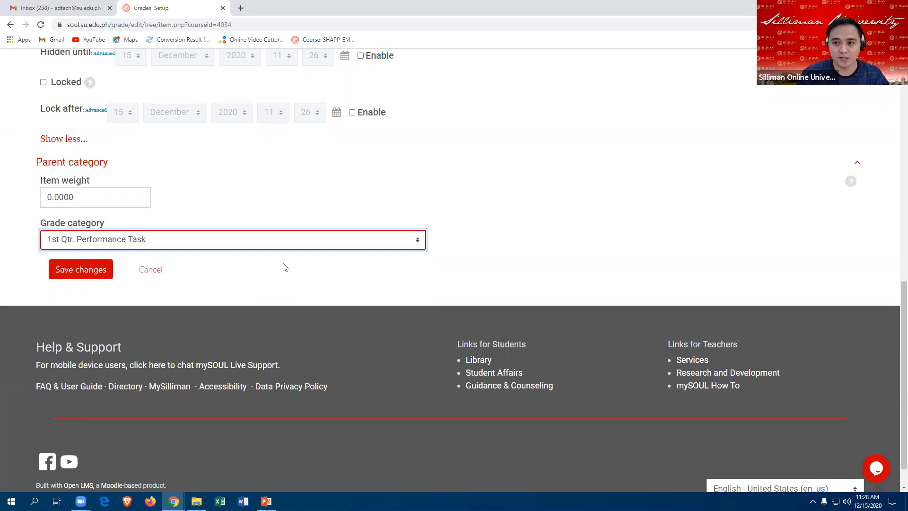
# - Review the grade item's name, maximum grade, display settings and parent category
pyautogui.scroll(10, 284, 263)
pyautogui.scroll(1, 284, 256)
pyautogui.scroll(-1, 267, 253)
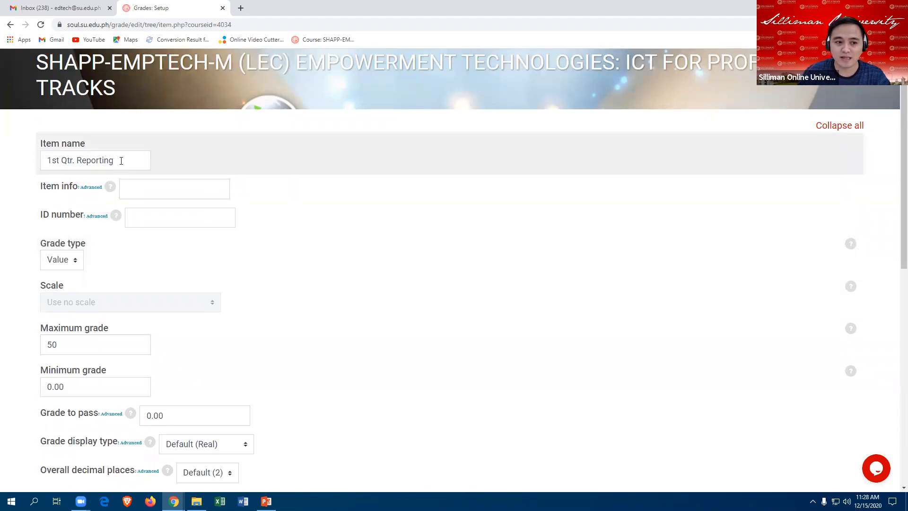
pyautogui.click(121, 163)
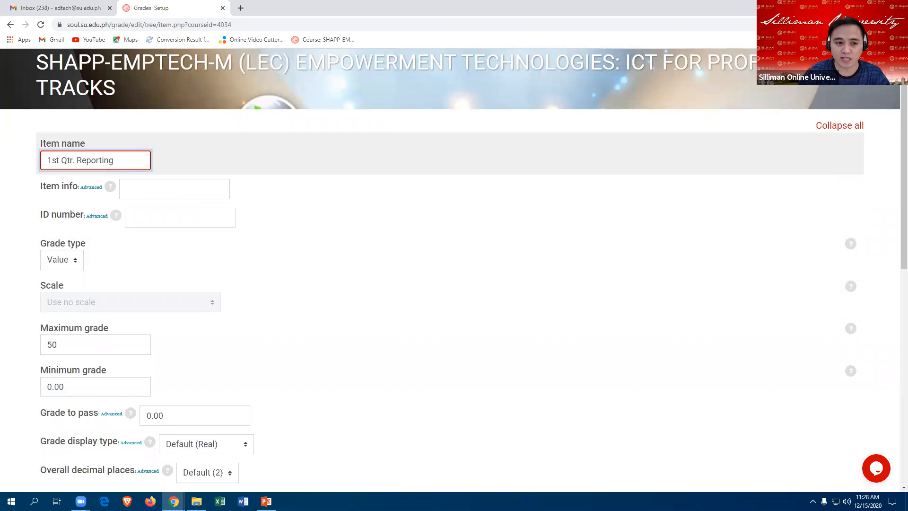
pyautogui.scroll(-4, 124, 163)
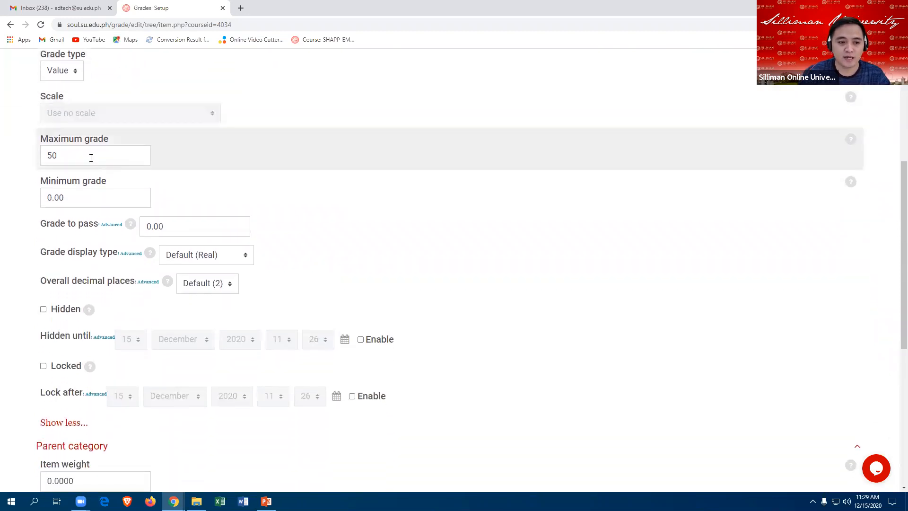
pyautogui.click(78, 163)
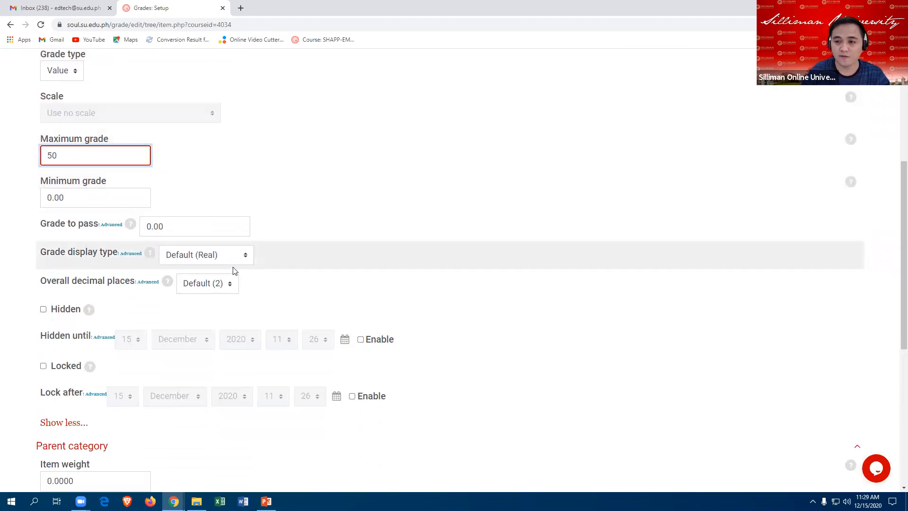
pyautogui.scroll(-1, 242, 273)
pyautogui.scroll(-5, 238, 269)
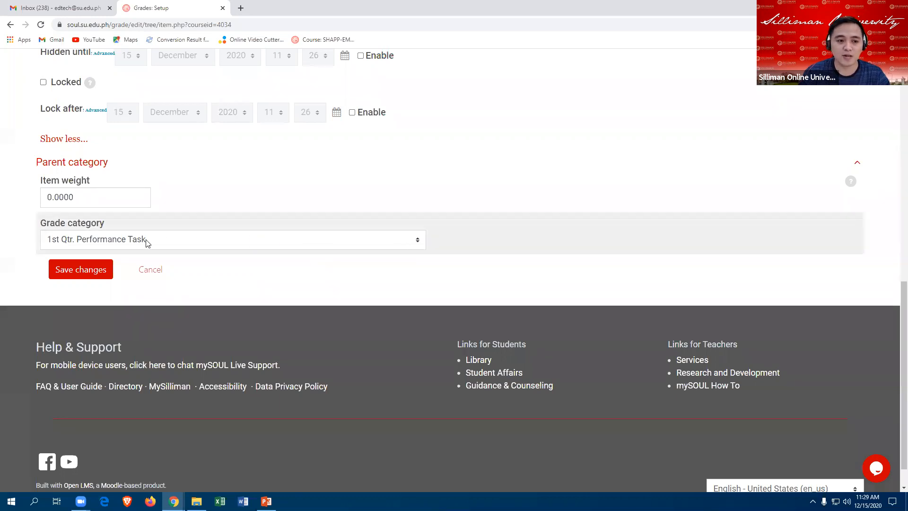
# - Save the grade item, continue past the grade recalculation, and check the item under 1st Qtr. Performance Task in the gradebook
pyautogui.click(71, 272)
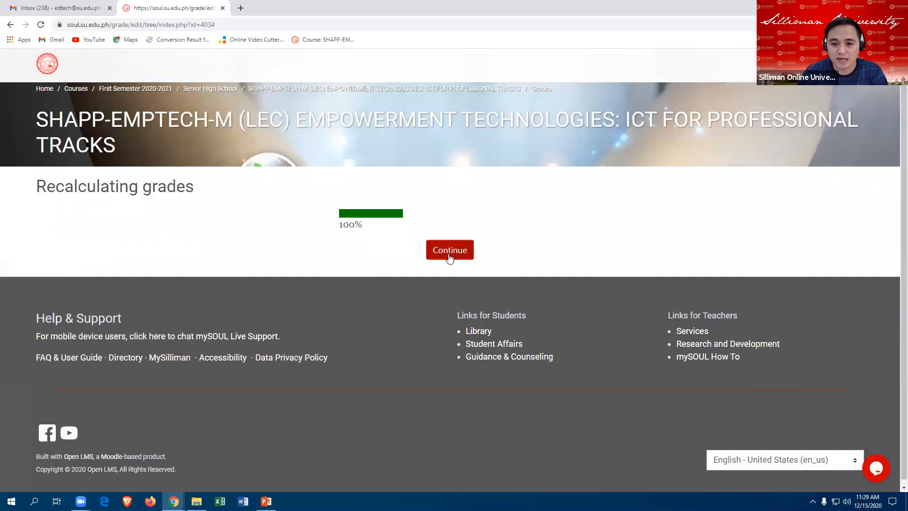
pyautogui.click(449, 254)
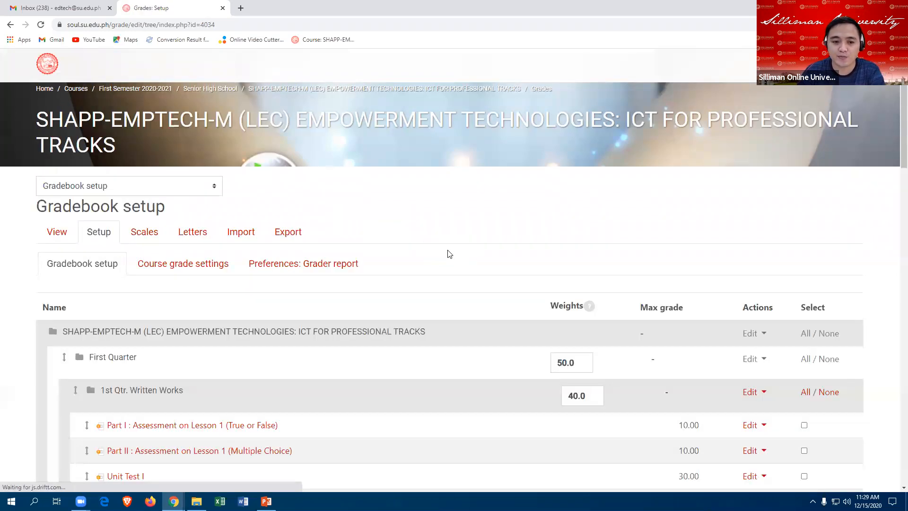
pyautogui.scroll(-3, 360, 336)
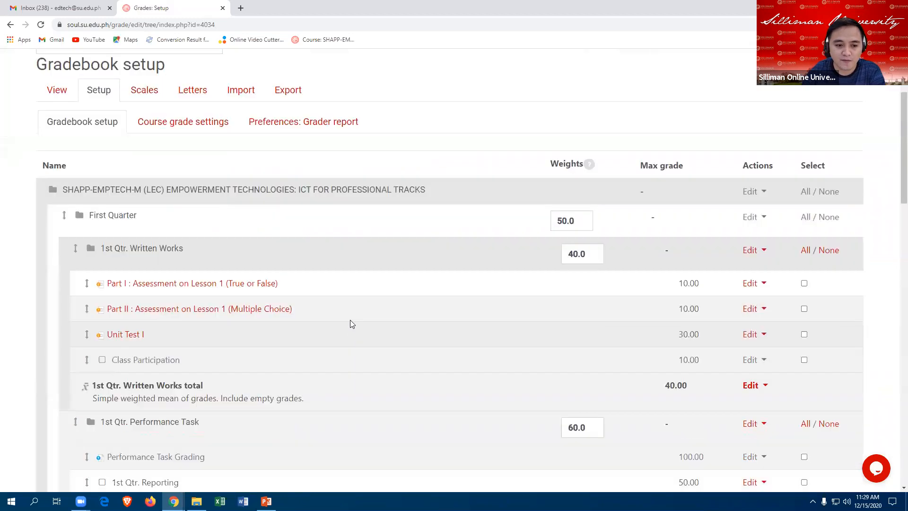
pyautogui.scroll(-6, 349, 291)
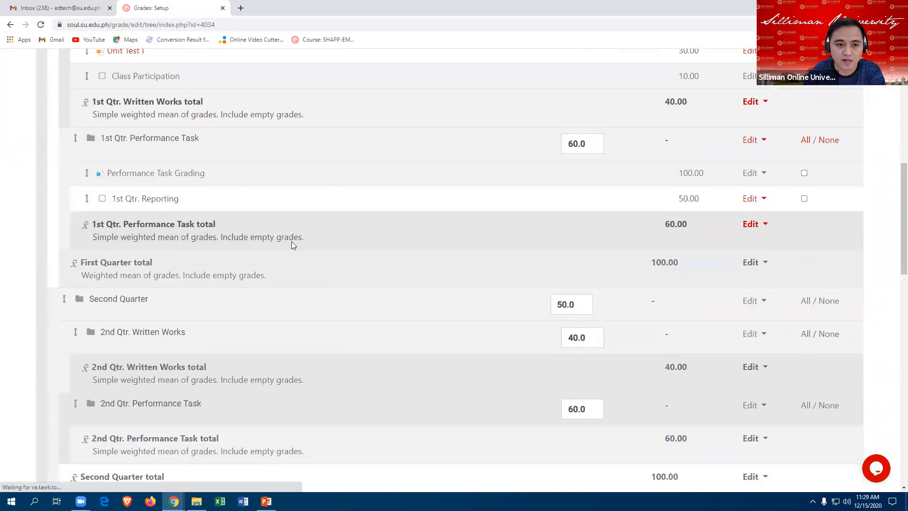
pyautogui.moveTo(109, 137); pyautogui.dragTo(214, 140)
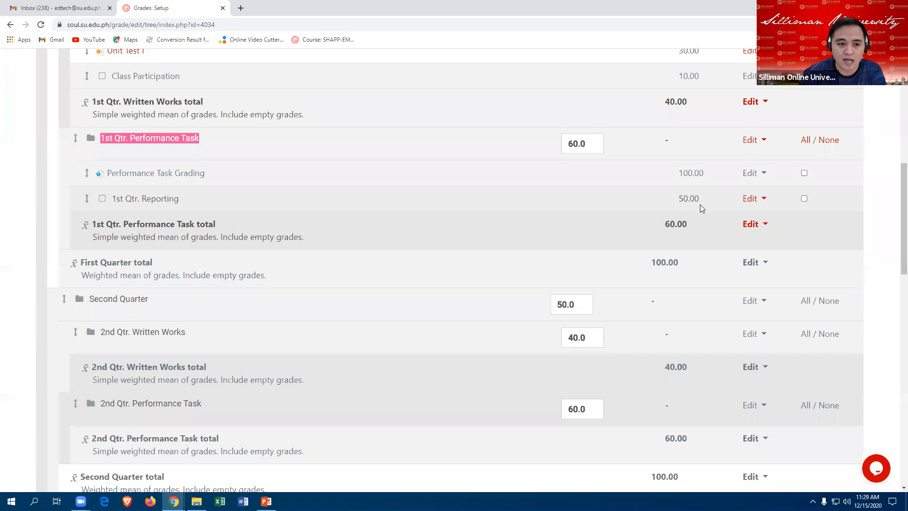
pyautogui.scroll(1, 686, 208)
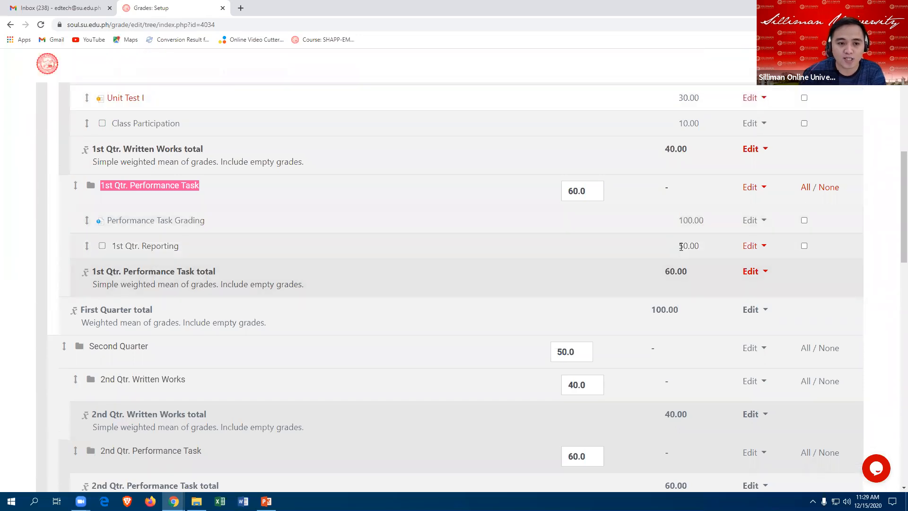
pyautogui.scroll(4, 375, 246)
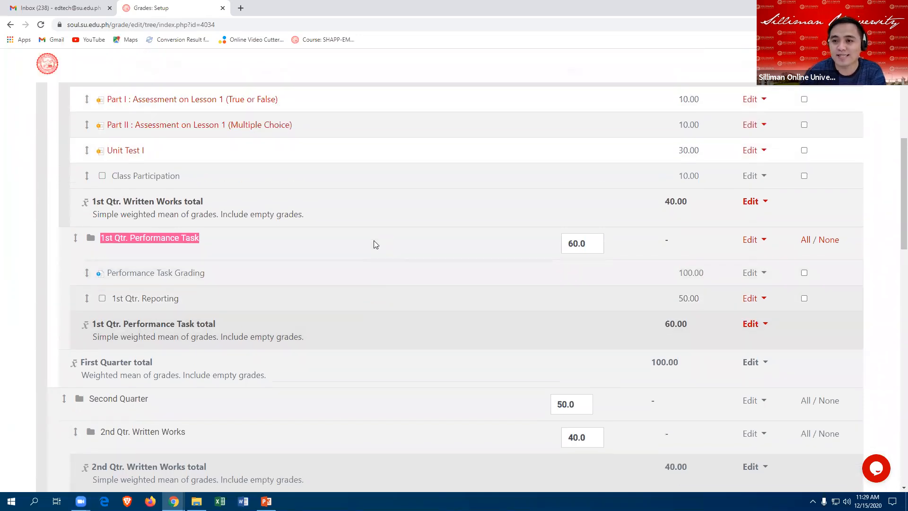
# - Open the 1st Qtr. Reporting grade item in the gradebook's Single view
pyautogui.scroll(-3, 409, 360)
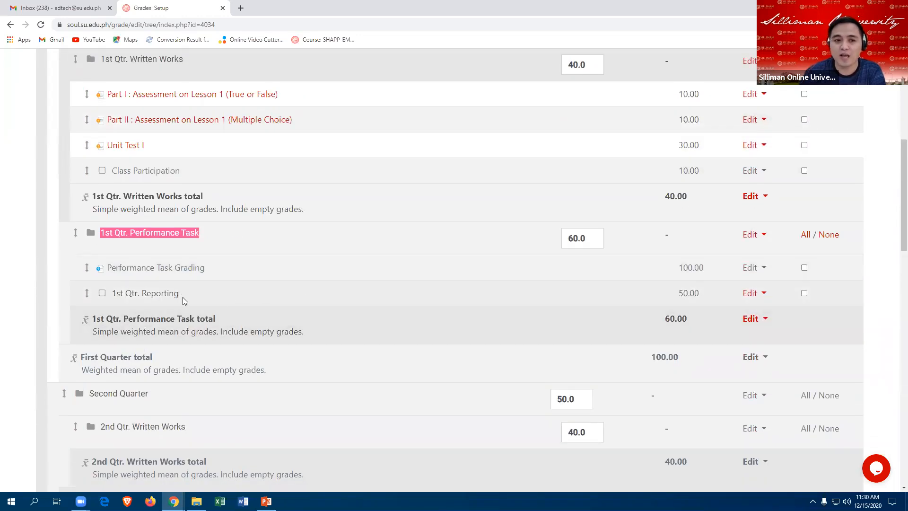
pyautogui.scroll(5, 278, 297)
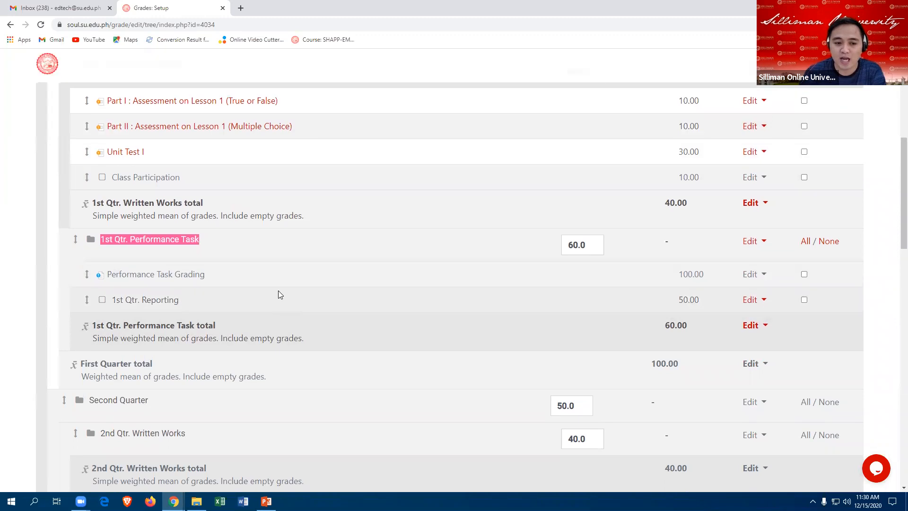
pyautogui.scroll(2, 211, 284)
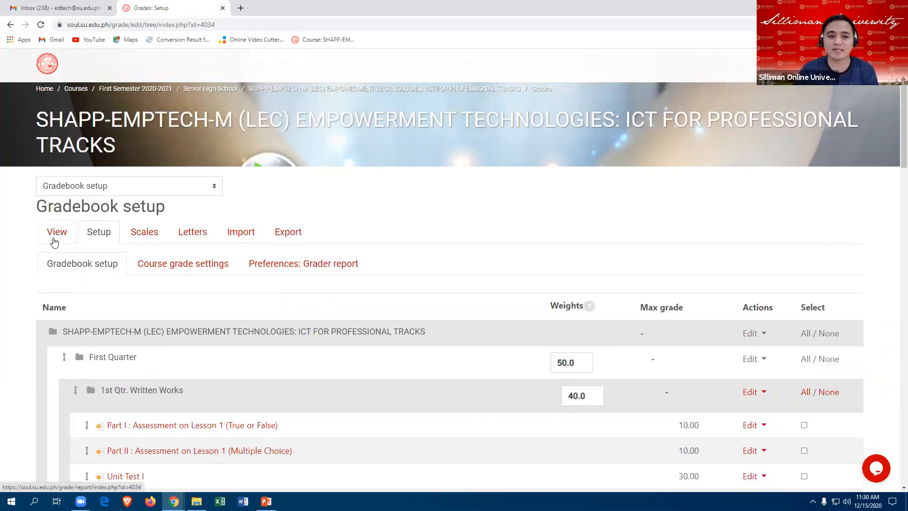
pyautogui.click(57, 236)
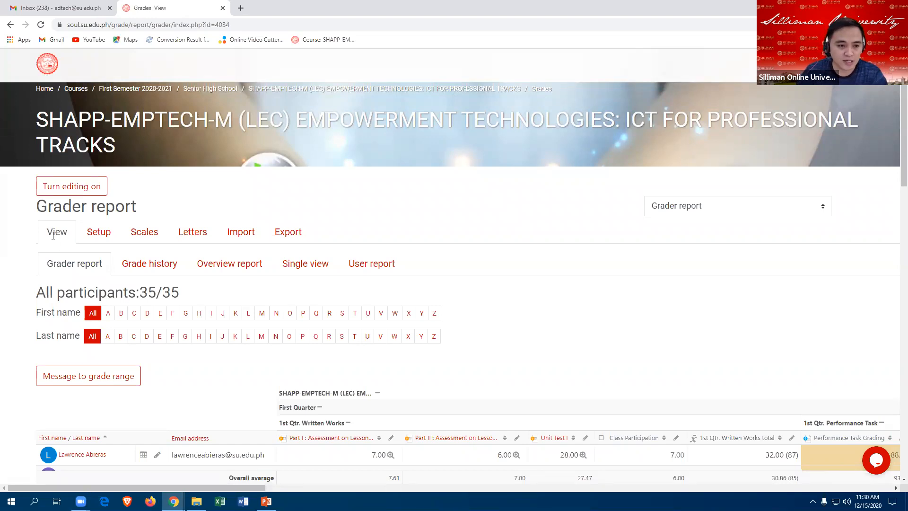
pyautogui.scroll(-2, 56, 235)
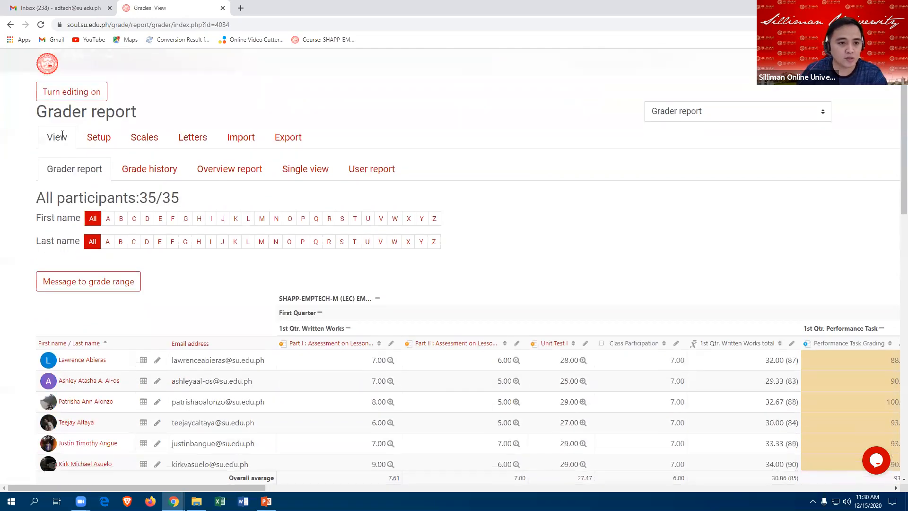
pyautogui.click(301, 175)
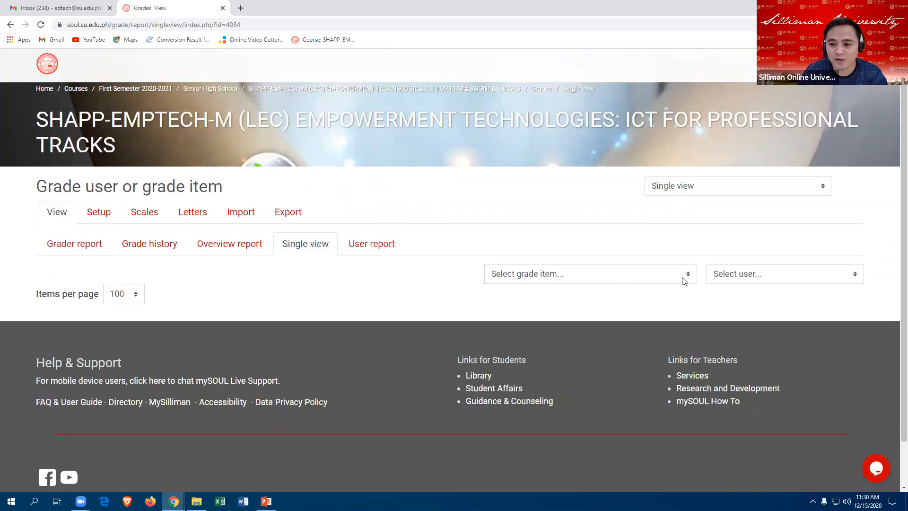
pyautogui.click(686, 276)
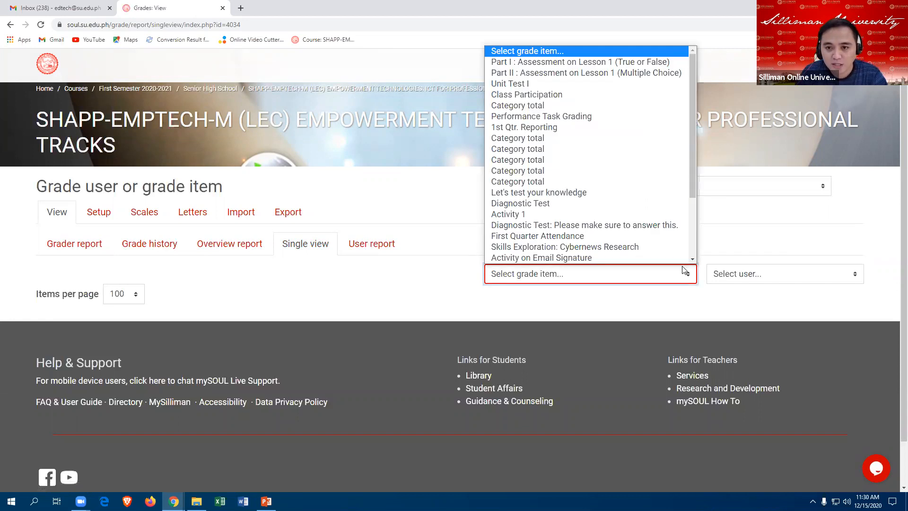
pyautogui.click(558, 130)
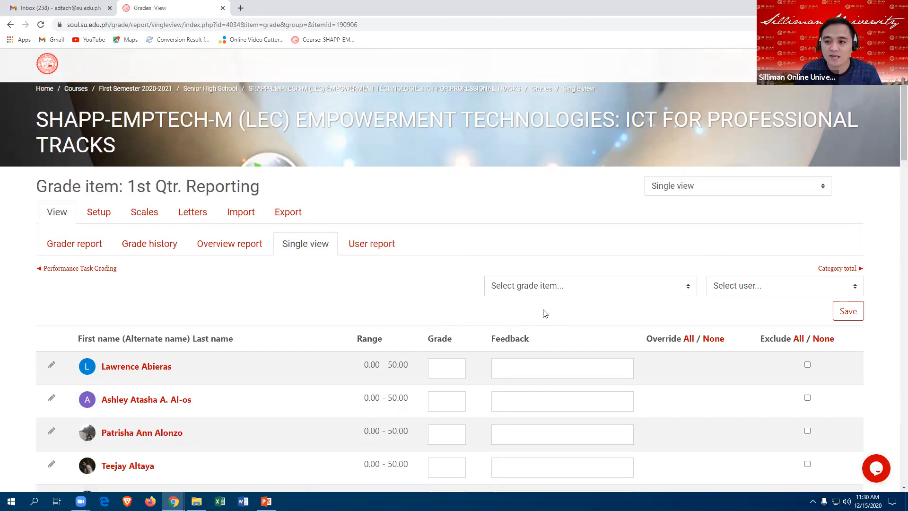
# - Enter 1st Qtr. Reporting grades of 50, 45 and 50 for the first three students in the list
pyautogui.scroll(-3, 440, 327)
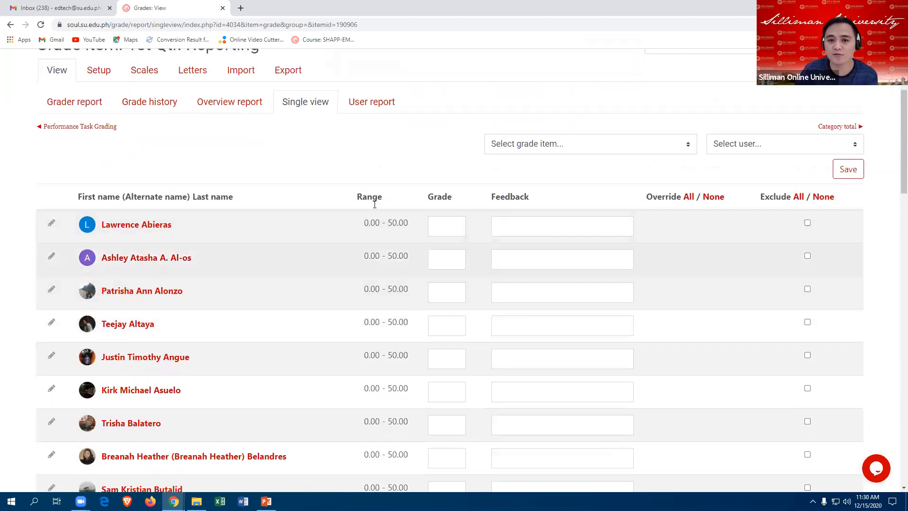
pyautogui.scroll(-1, 375, 205)
pyautogui.click(442, 185)
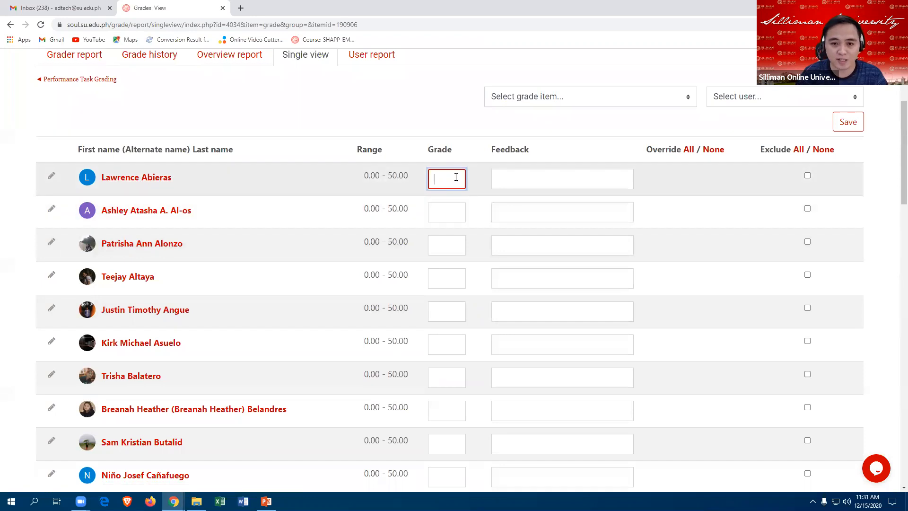
pyautogui.write('0')
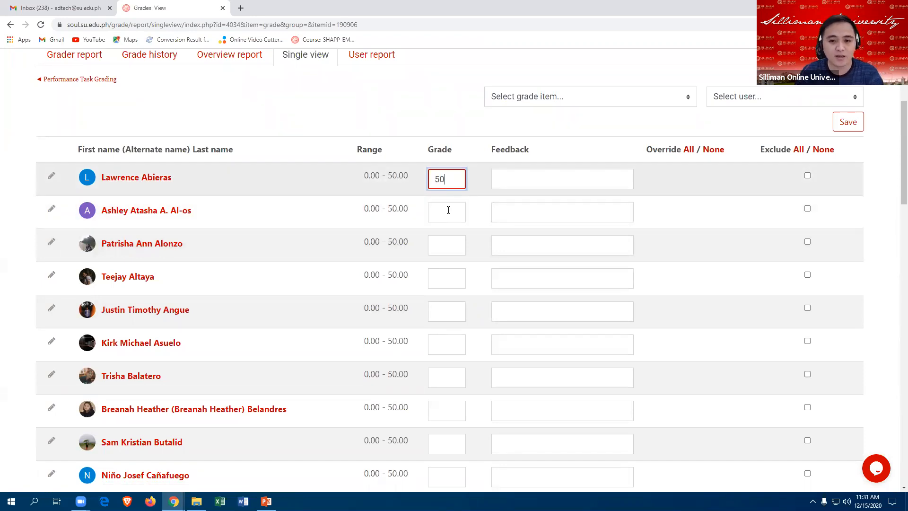
pyautogui.scroll(-2, 446, 213)
pyautogui.click(442, 122)
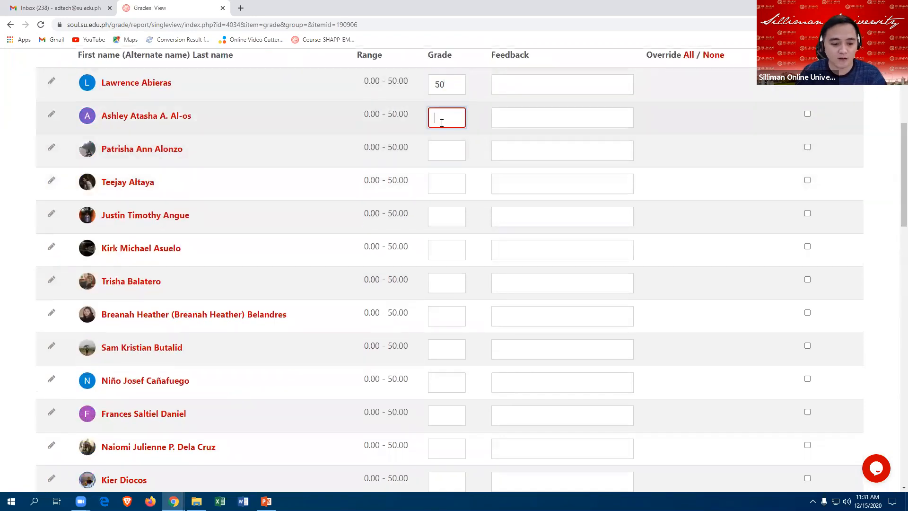
pyautogui.click(439, 150)
pyautogui.write('50')
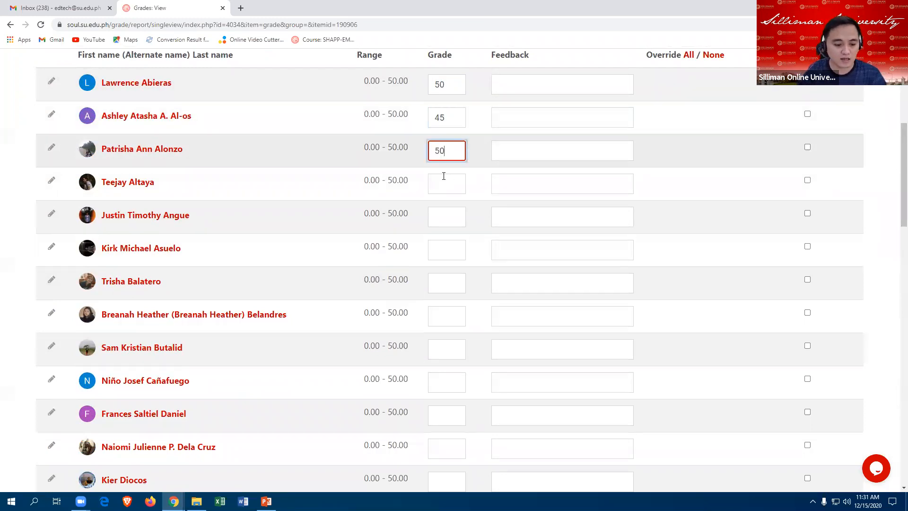
# - Enter grades of 50, 50, 45 and 30 for the fourth through seventh students
pyautogui.click(443, 184)
pyautogui.write('50')
pyautogui.click(440, 218)
pyautogui.write('50')
pyautogui.click(442, 251)
pyautogui.write('45')
pyautogui.scroll(-2, 442, 213)
pyautogui.click(441, 195)
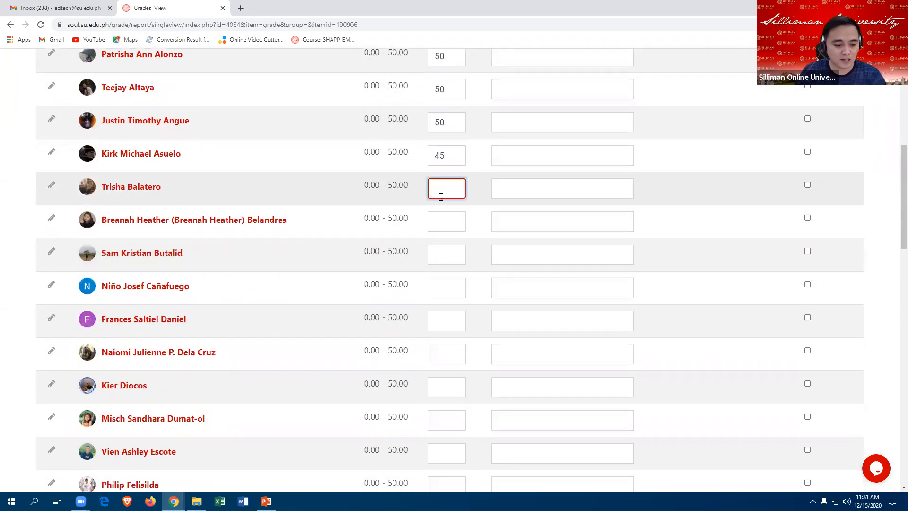
pyautogui.write('30')
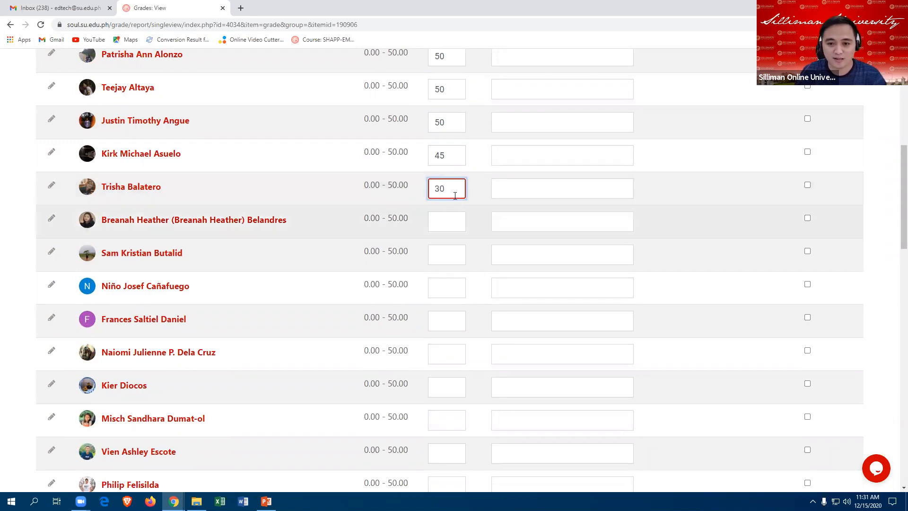
# - Enter grades of 45, 50, 50 and 50 for the eighth through eleventh students
pyautogui.click(443, 224)
pyautogui.write('45')
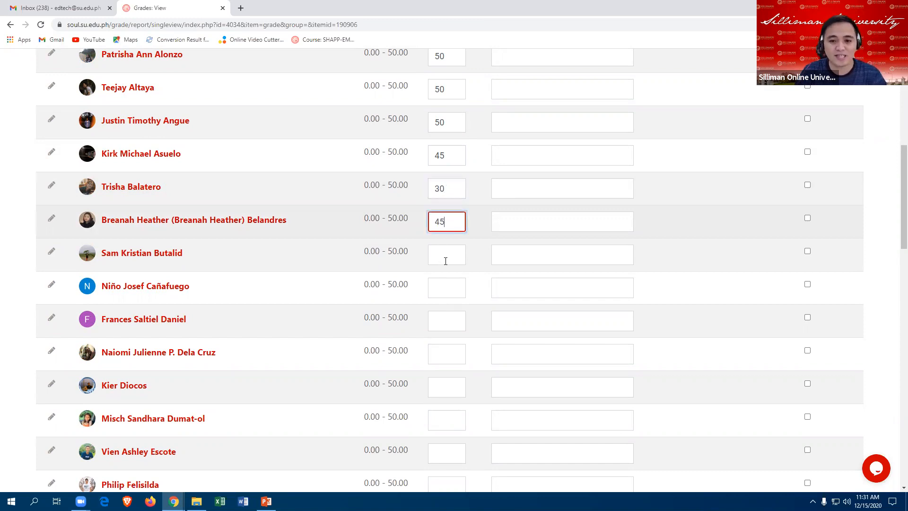
pyautogui.click(446, 255)
pyautogui.write('50')
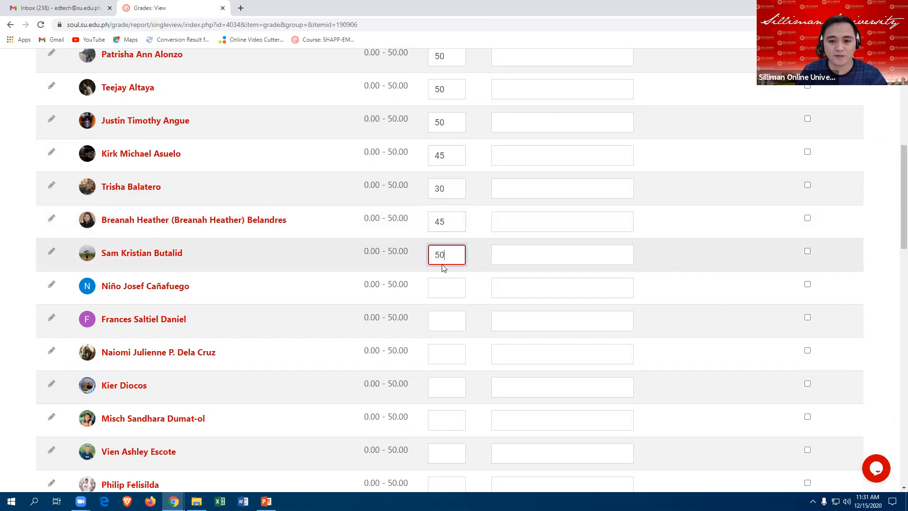
pyautogui.scroll(-3, 444, 270)
pyautogui.click(444, 141)
pyautogui.write('50')
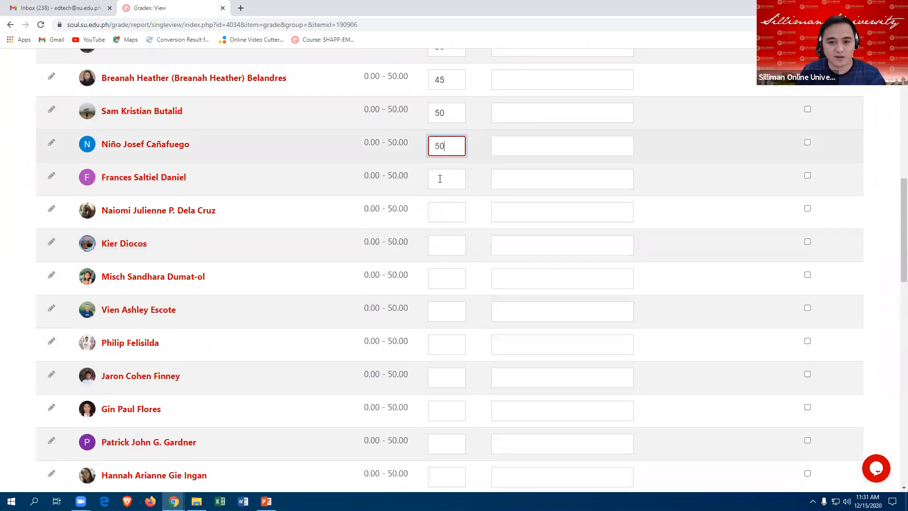
pyautogui.click(439, 178)
pyautogui.write('50')
# - Enable bulk insert below the student list to fill the empty grades with 0
pyautogui.scroll(-5, 430, 219)
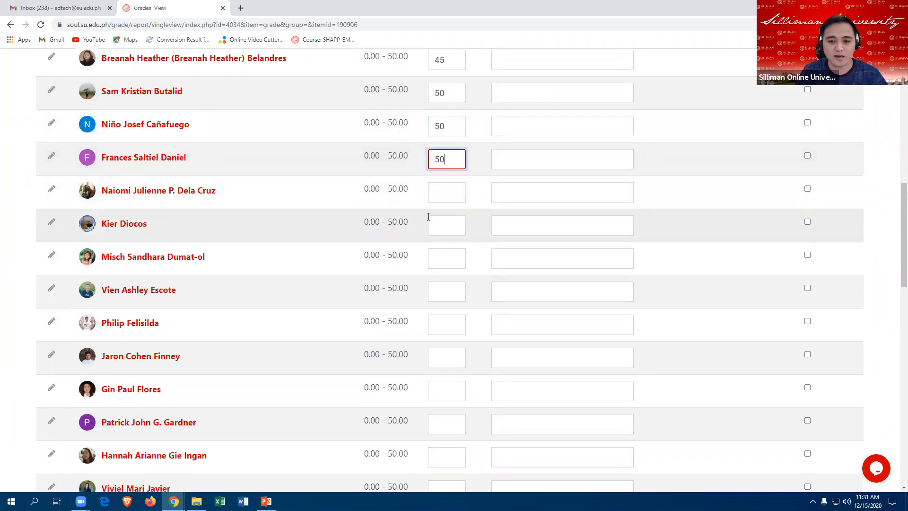
pyautogui.scroll(-5, 465, 194)
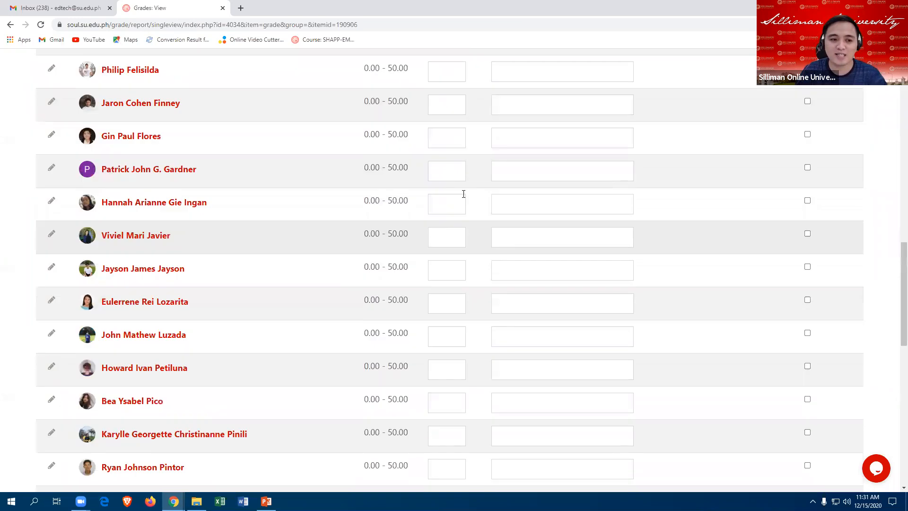
pyautogui.scroll(14, 462, 193)
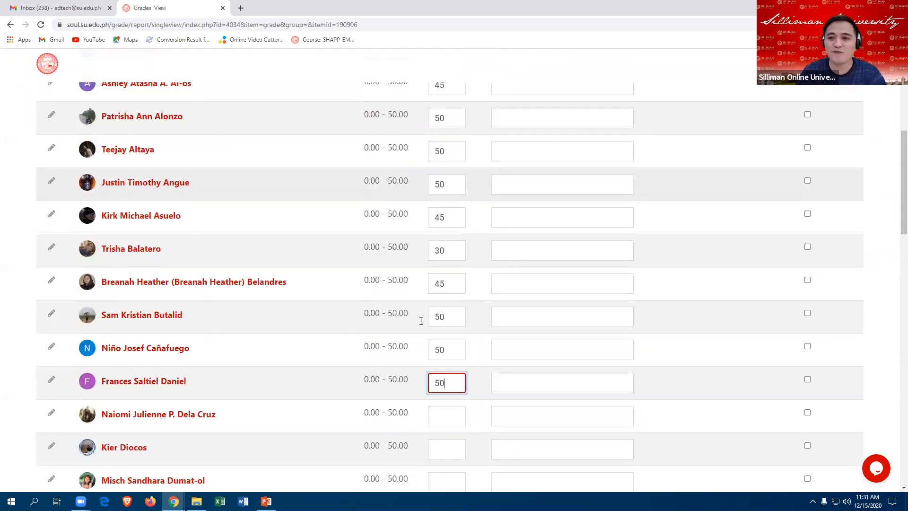
pyautogui.scroll(4, 421, 321)
pyautogui.scroll(-2, 427, 290)
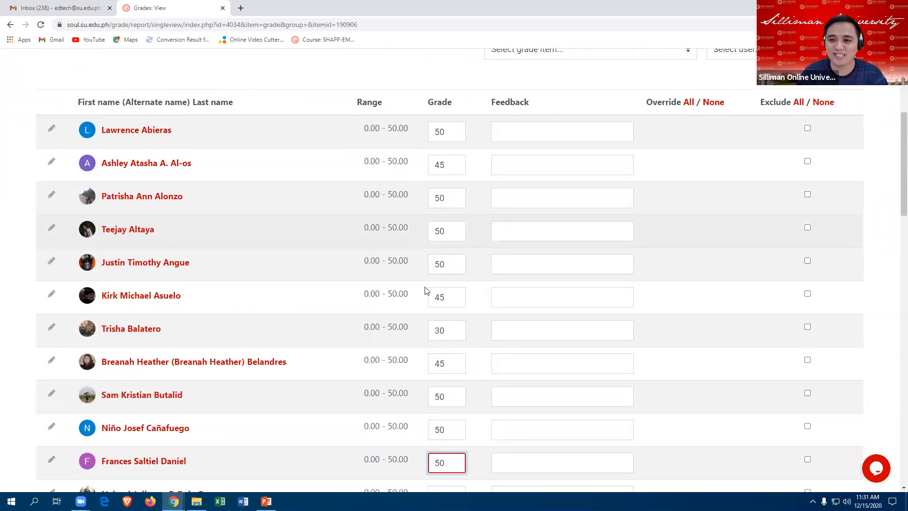
pyautogui.scroll(-3, 425, 284)
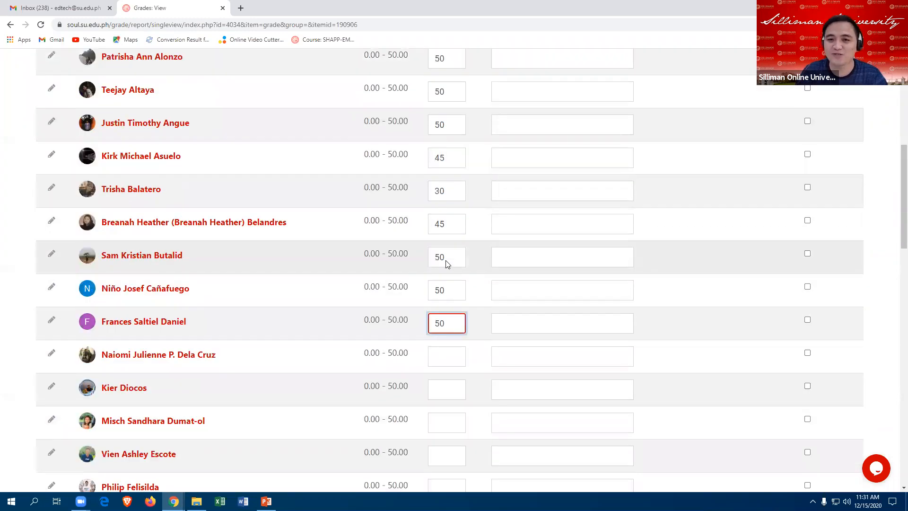
pyautogui.scroll(-5, 447, 264)
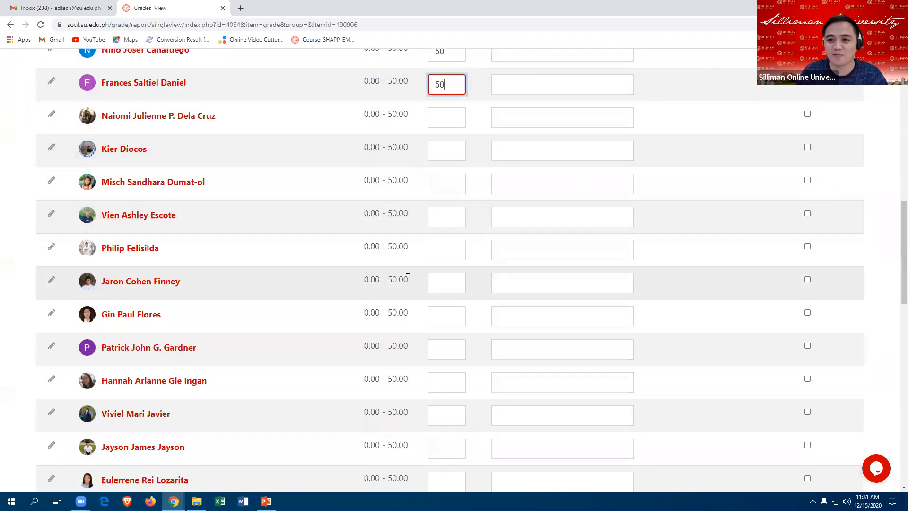
pyautogui.scroll(-6, 408, 284)
pyautogui.scroll(-8, 408, 293)
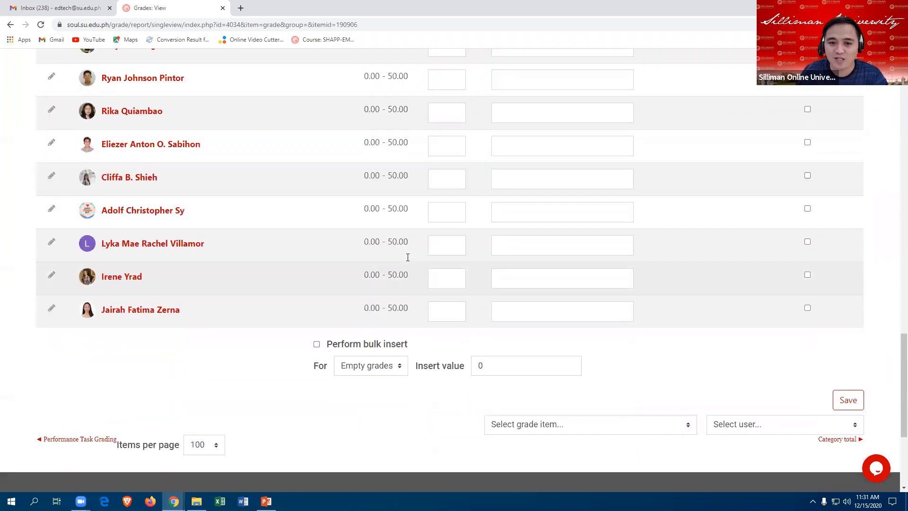
pyautogui.click(317, 239)
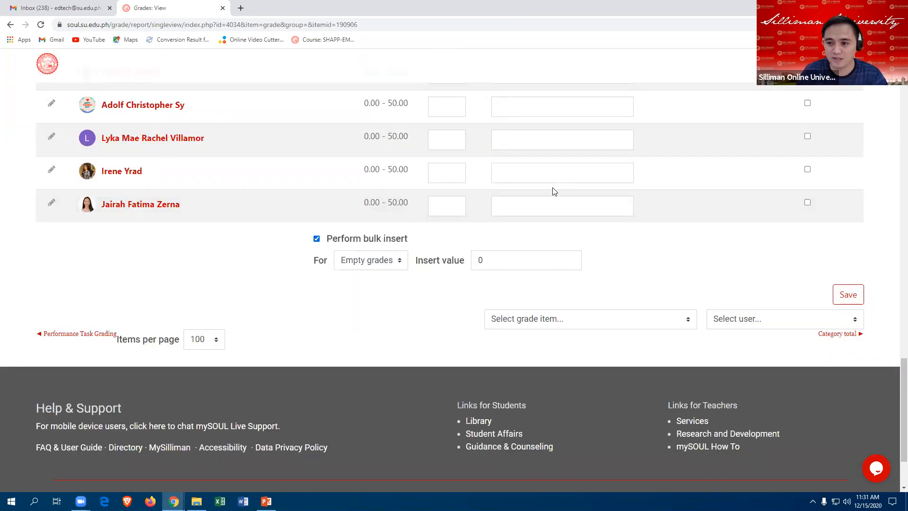
# - Save the 1st Qtr. Reporting grades, continue past the confirmation, and check the saved grades in the student list
pyautogui.scroll(1, 691, 275)
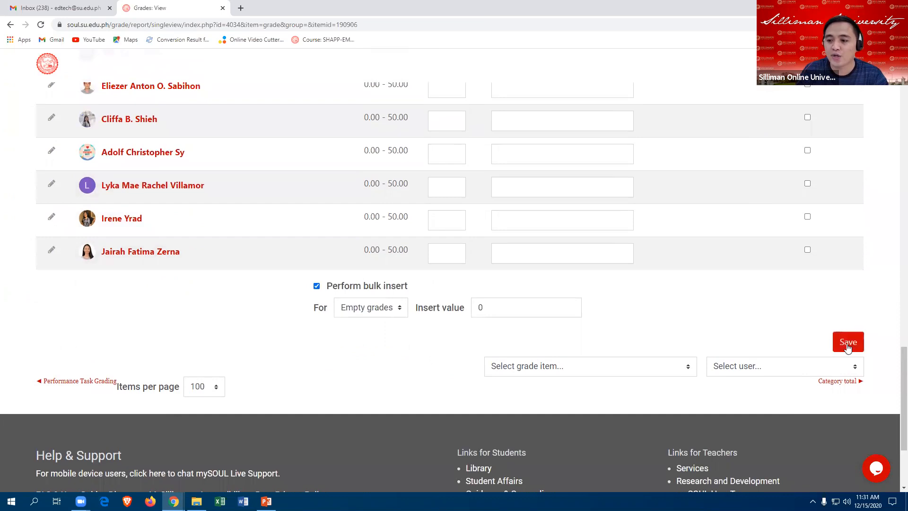
pyautogui.click(846, 344)
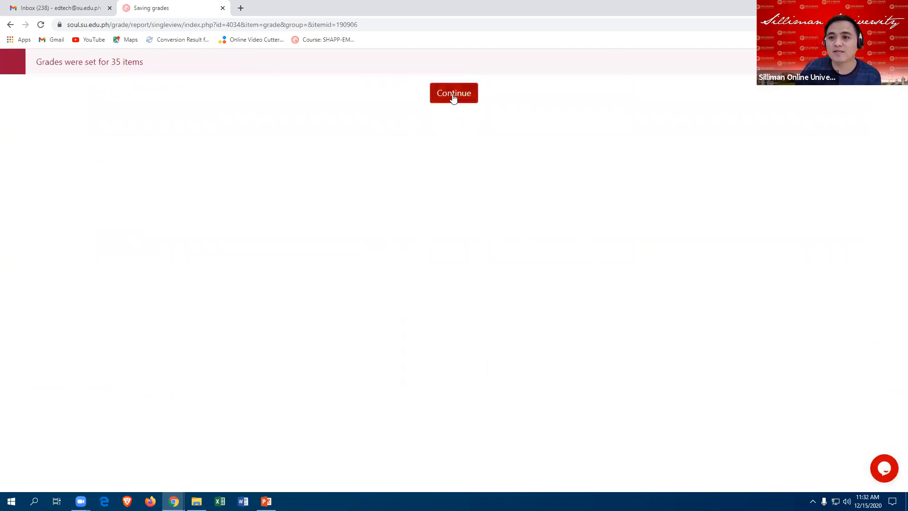
pyautogui.click(453, 99)
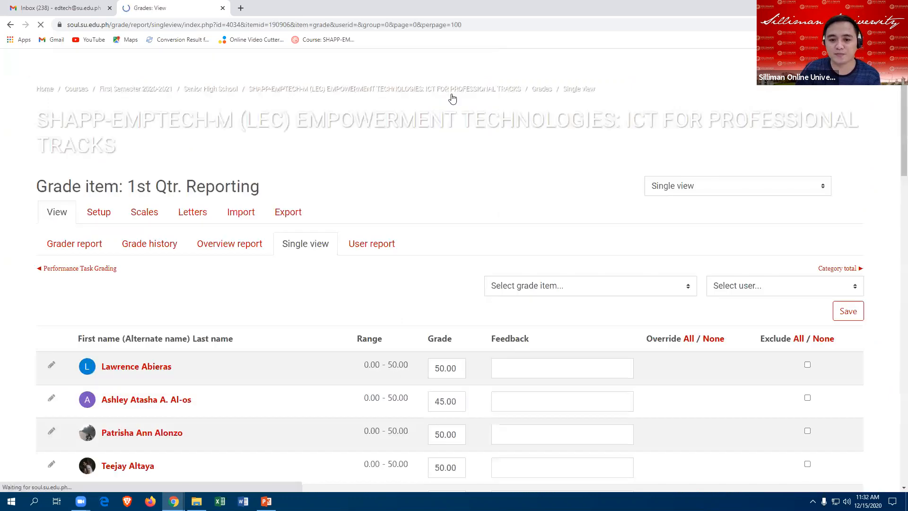
pyautogui.scroll(-10, 426, 278)
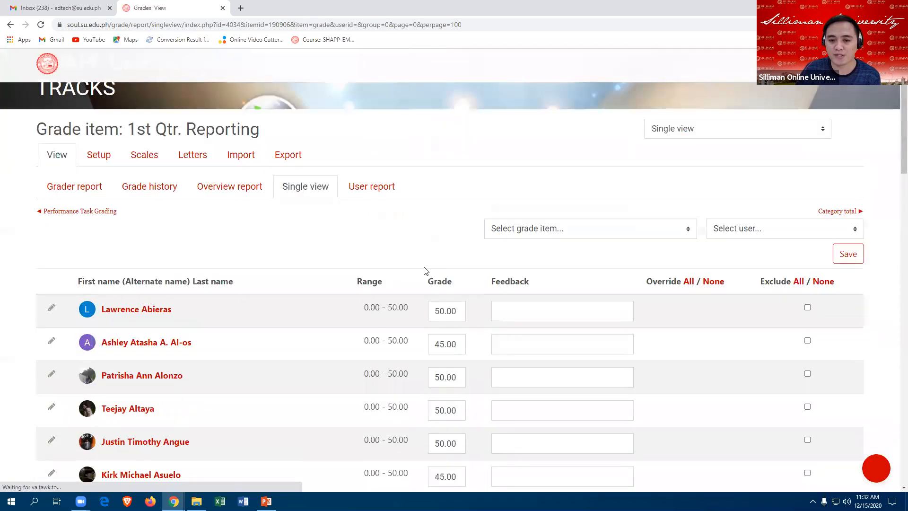
pyautogui.scroll(-9, 444, 235)
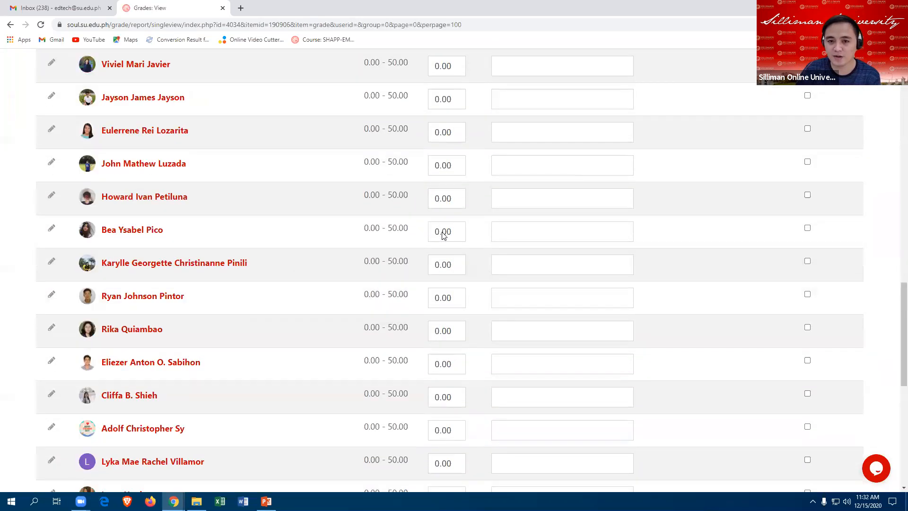
pyautogui.scroll(20, 444, 236)
pyautogui.scroll(3, 445, 274)
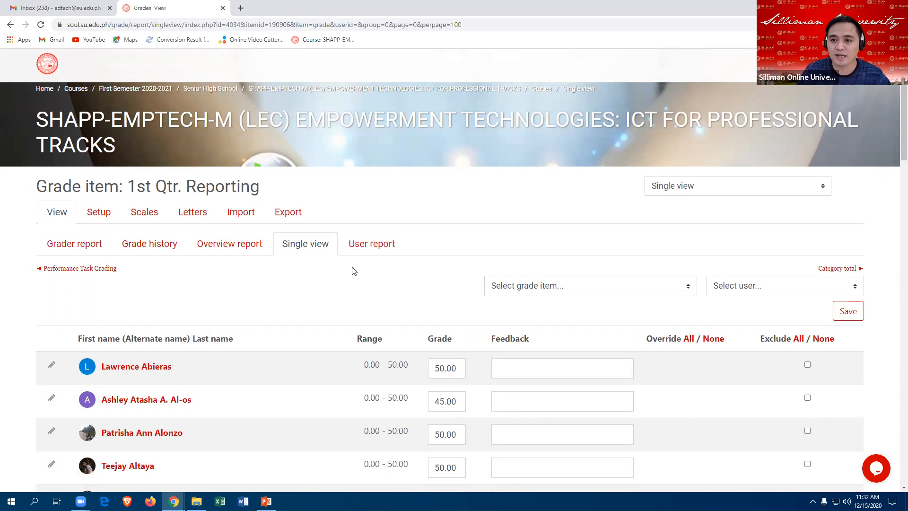
# - Open the Grader report and check the students' grades in the 1st Qtr. Reporting column and the quarter totals beside it
pyautogui.click(73, 250)
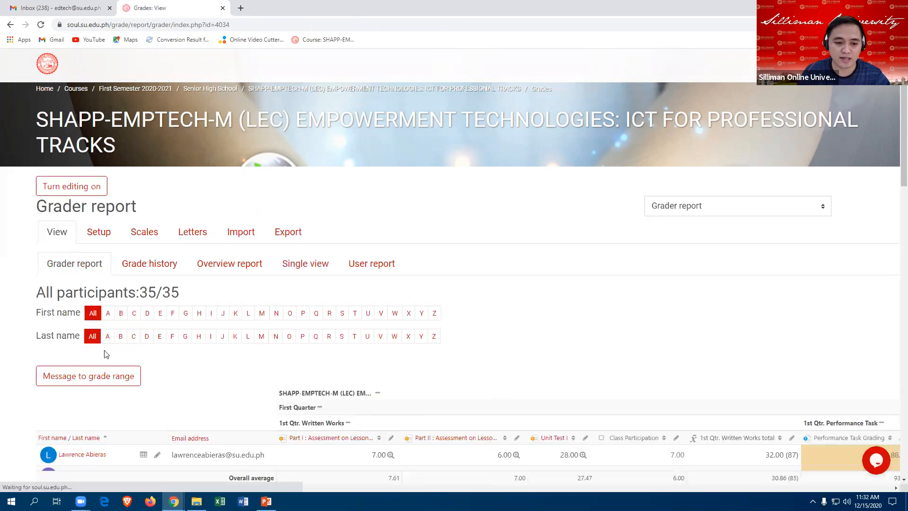
pyautogui.scroll(-2, 296, 350)
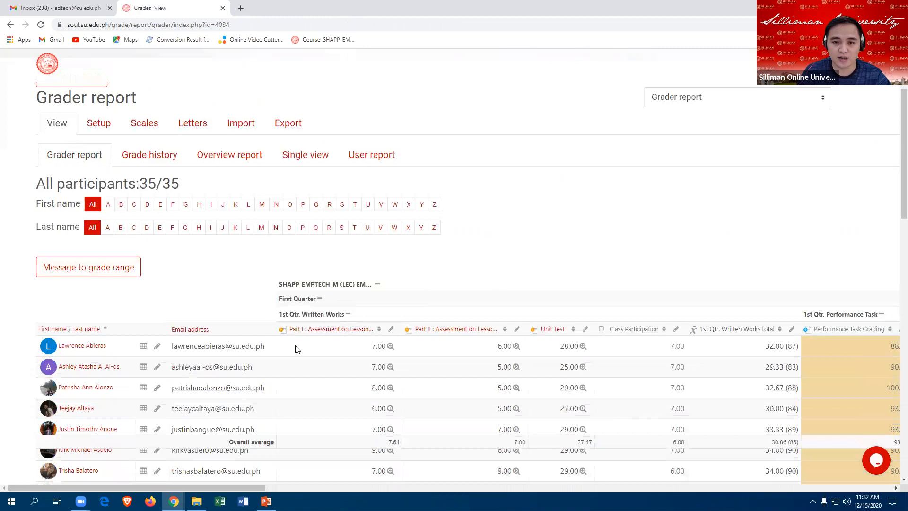
pyautogui.scroll(-5, 297, 349)
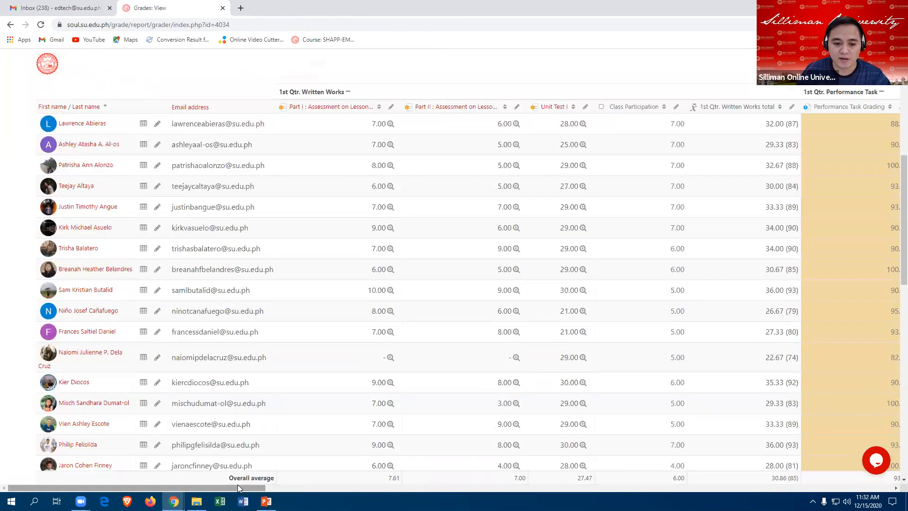
pyautogui.moveTo(240, 485); pyautogui.dragTo(462, 489)
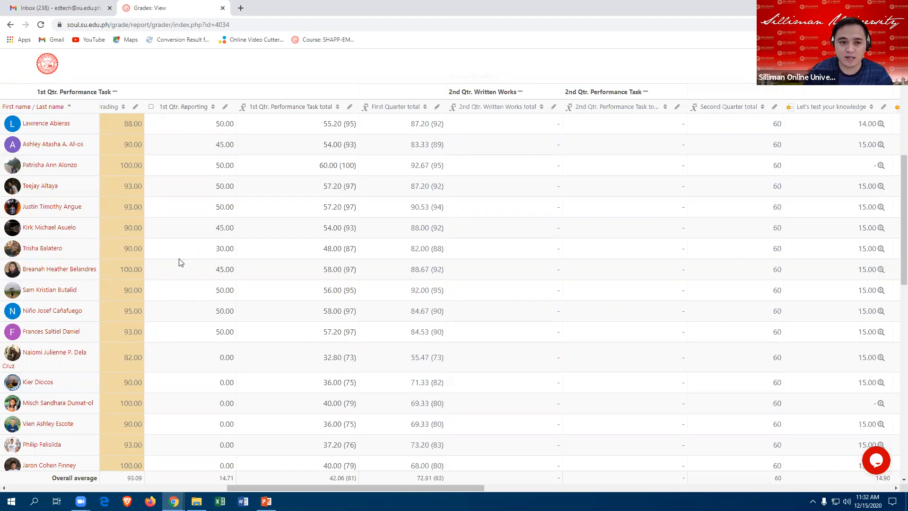
# - Reopen the 1st Qtr. Reporting item in single view from the Grader report and review the editable grades, starting with the first student
pyautogui.click(225, 109)
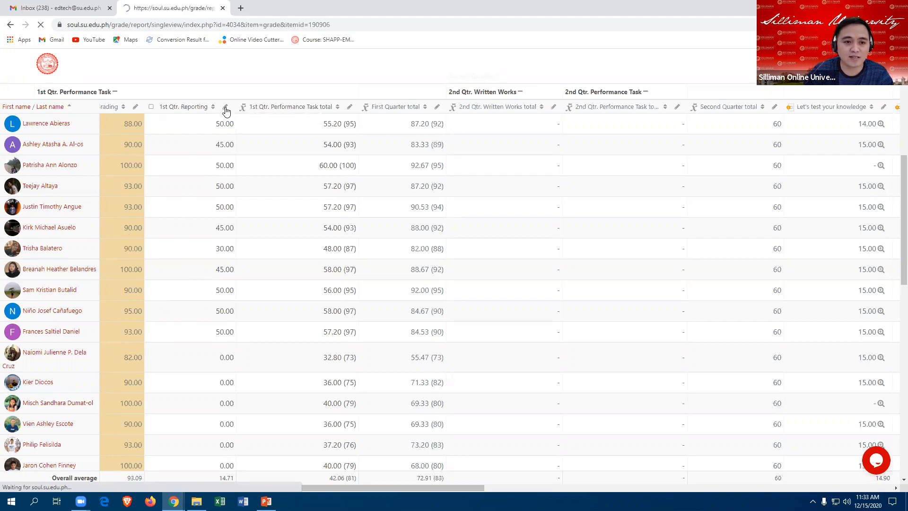
pyautogui.scroll(-3, 450, 326)
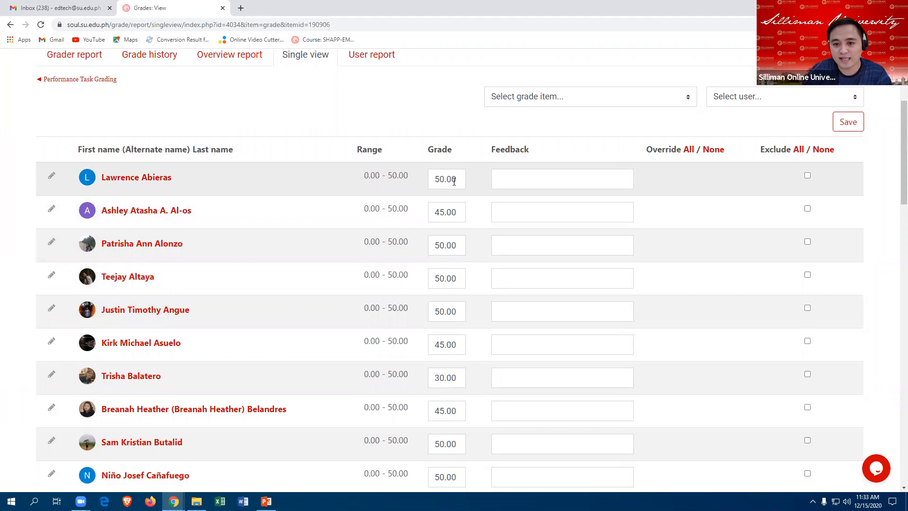
pyautogui.click(457, 179)
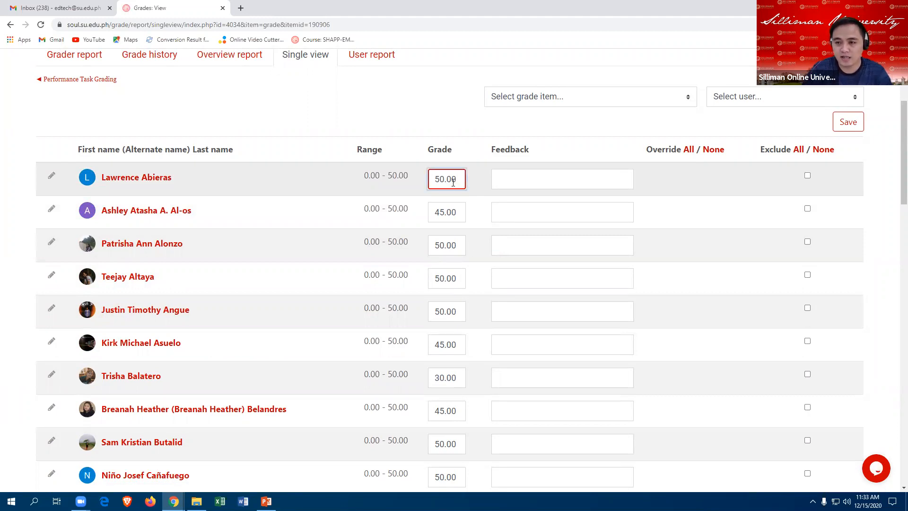
pyautogui.scroll(-1, 462, 277)
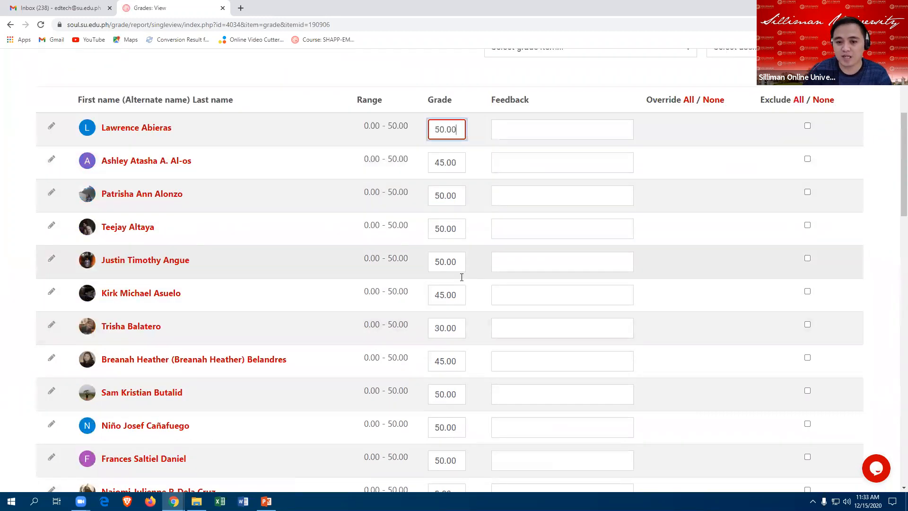
pyautogui.scroll(-4, 462, 278)
pyautogui.scroll(-3, 462, 283)
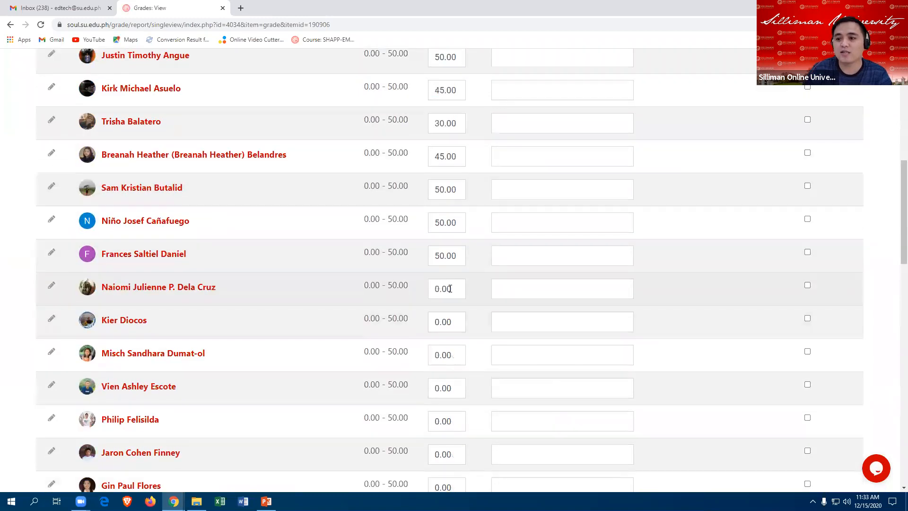
# - Save the 1st Qtr. Reporting grades without changes from the end of the student list and continue past the confirmation
pyautogui.scroll(-10, 461, 303)
pyautogui.scroll(-3, 458, 266)
pyautogui.scroll(2, 842, 294)
pyautogui.click(847, 296)
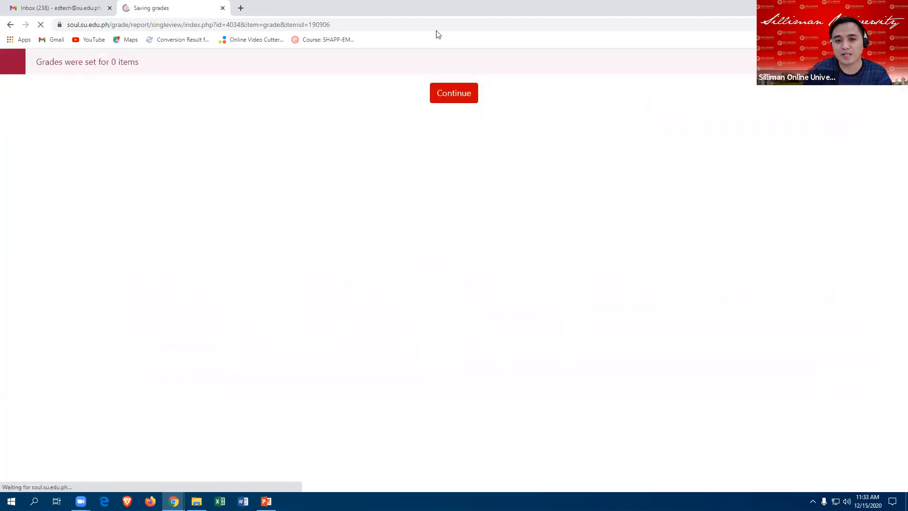
pyautogui.click(452, 96)
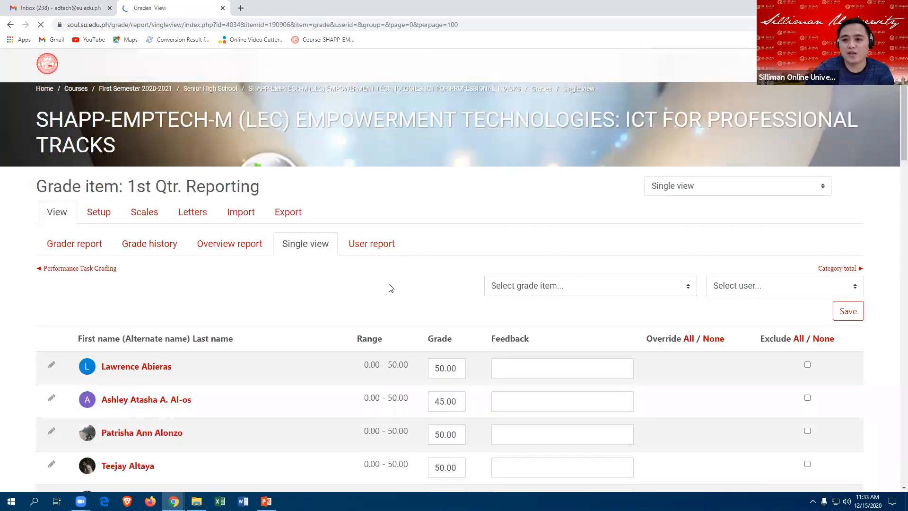